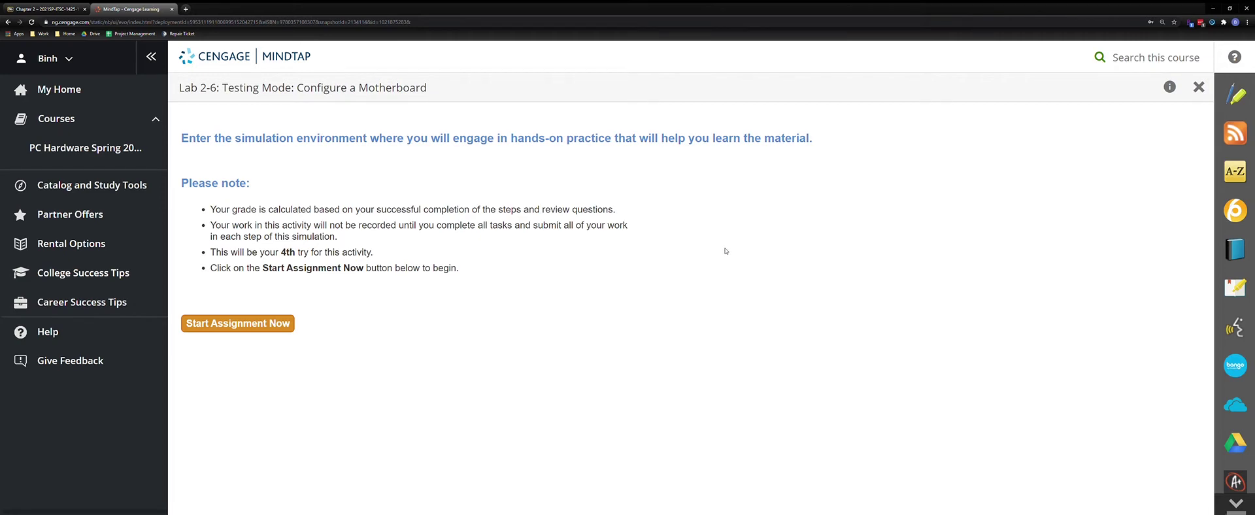
Start the graded assignment and launch the Configure a Motherboard simulation
{"action": "left_click", "coordinate": [268, 328]}
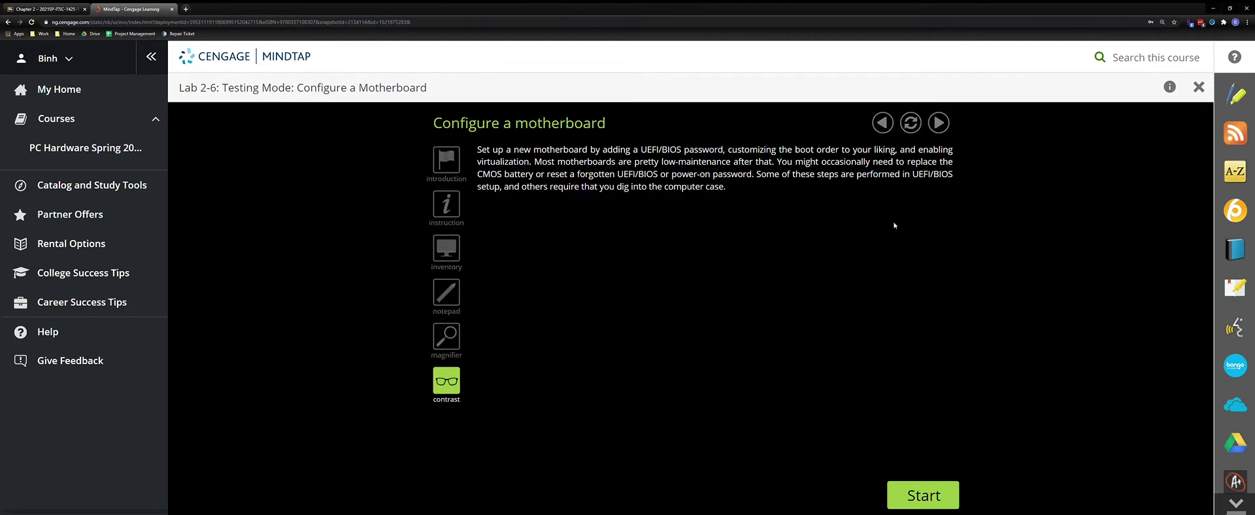
{"action": "left_click", "coordinate": [917, 485]}
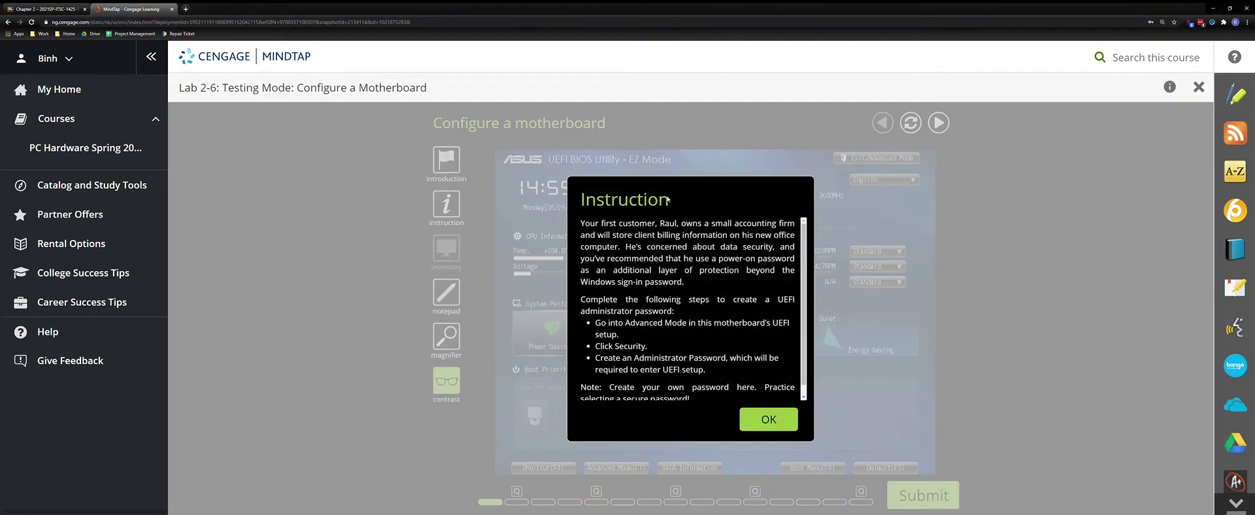
Move the task instructions aside and switch the UEFI setup to Advanced Mode
{"action": "left_click", "coordinate": [770, 420]}
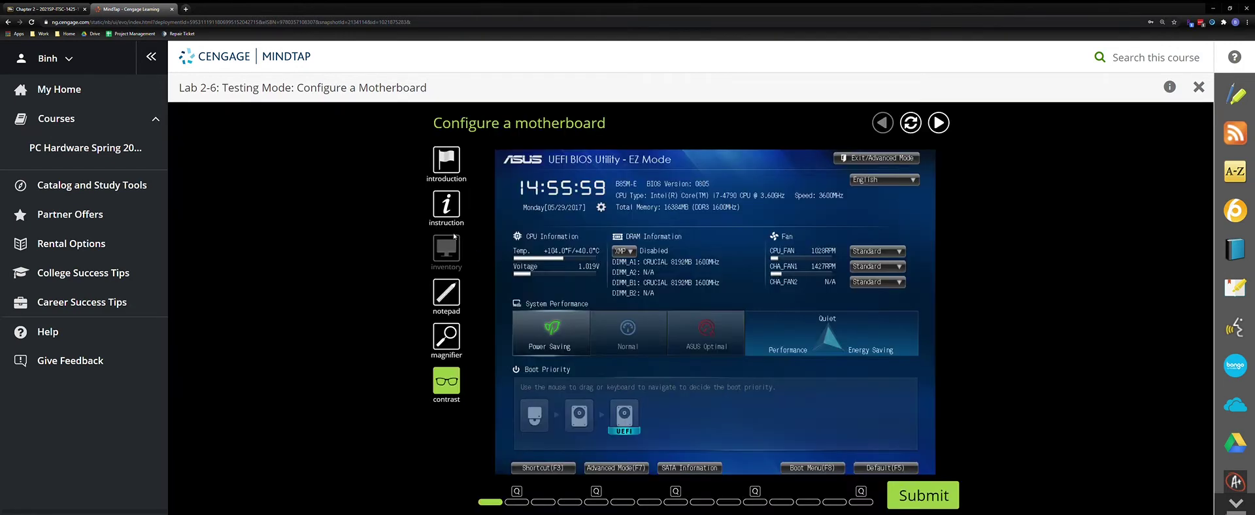
{"action": "left_click", "coordinate": [447, 208]}
{"action": "left_click_drag", "start_coordinate": [656, 250], "coordinate": [1020, 157]}
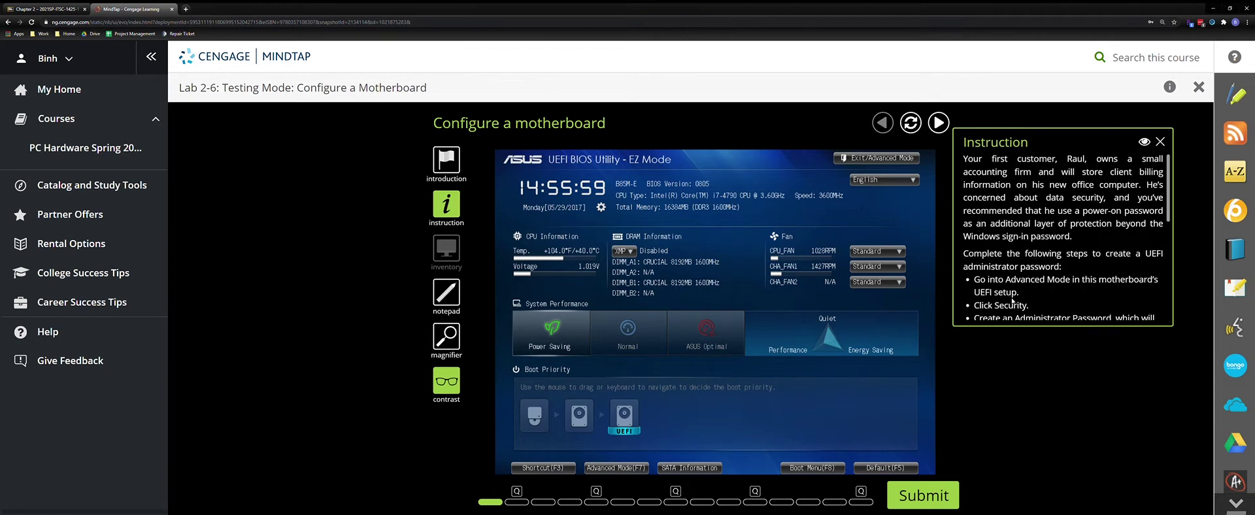
{"action": "scroll", "coordinate": [1054, 263], "scroll_direction": "down", "scroll_amount": 2}
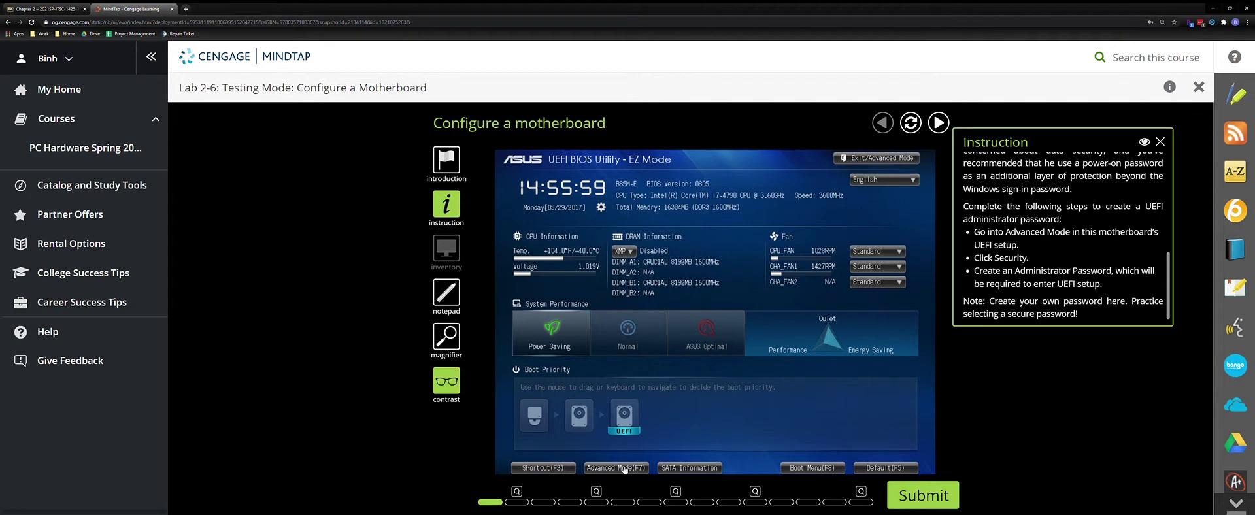
{"action": "left_click", "coordinate": [625, 468]}
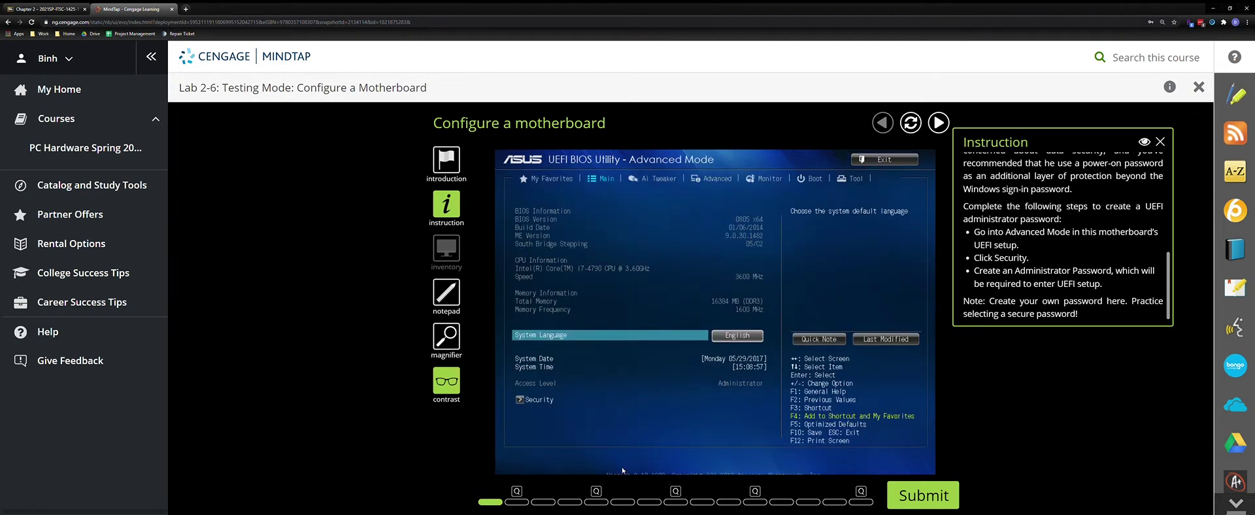
Set an Administrator Password under Security and continue to the first question
{"action": "left_click", "coordinate": [539, 401]}
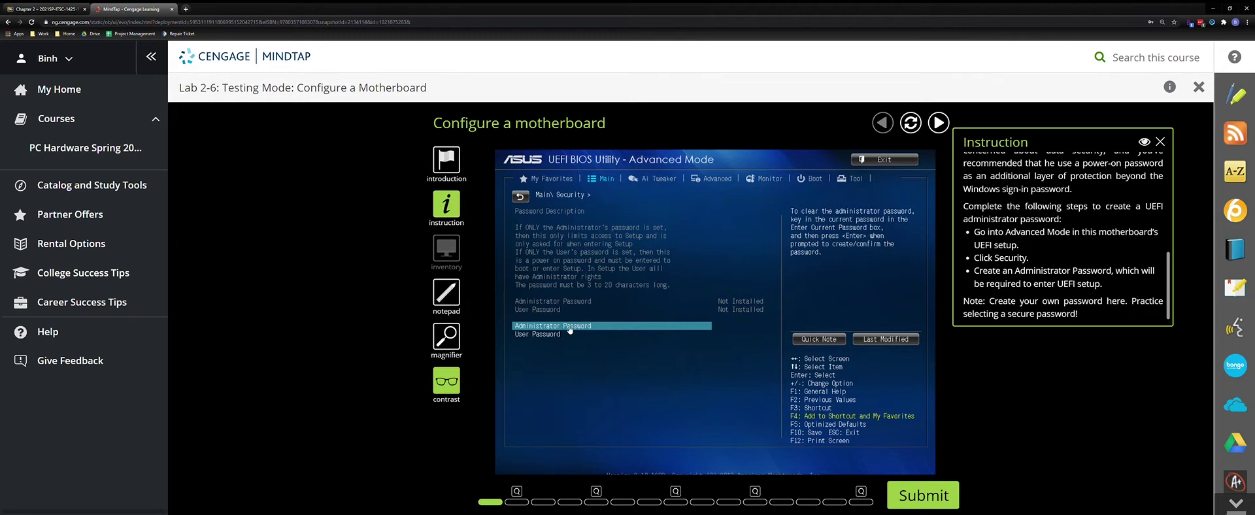
{"action": "key", "text": "Return"}
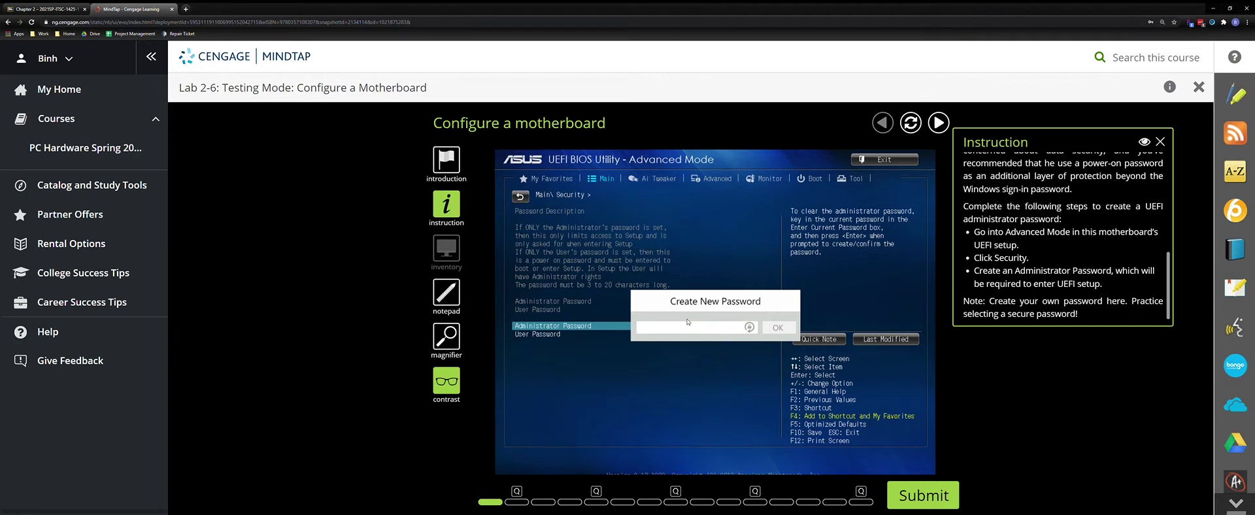
{"action": "type", "text": "1234"}
{"action": "left_click", "coordinate": [785, 331]}
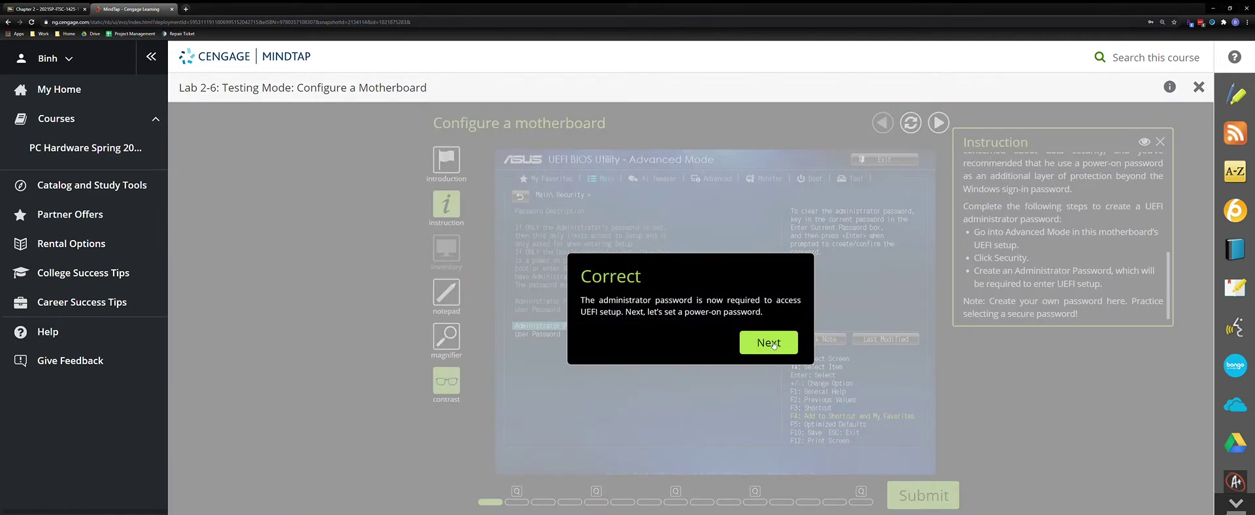
{"action": "left_click", "coordinate": [793, 345]}
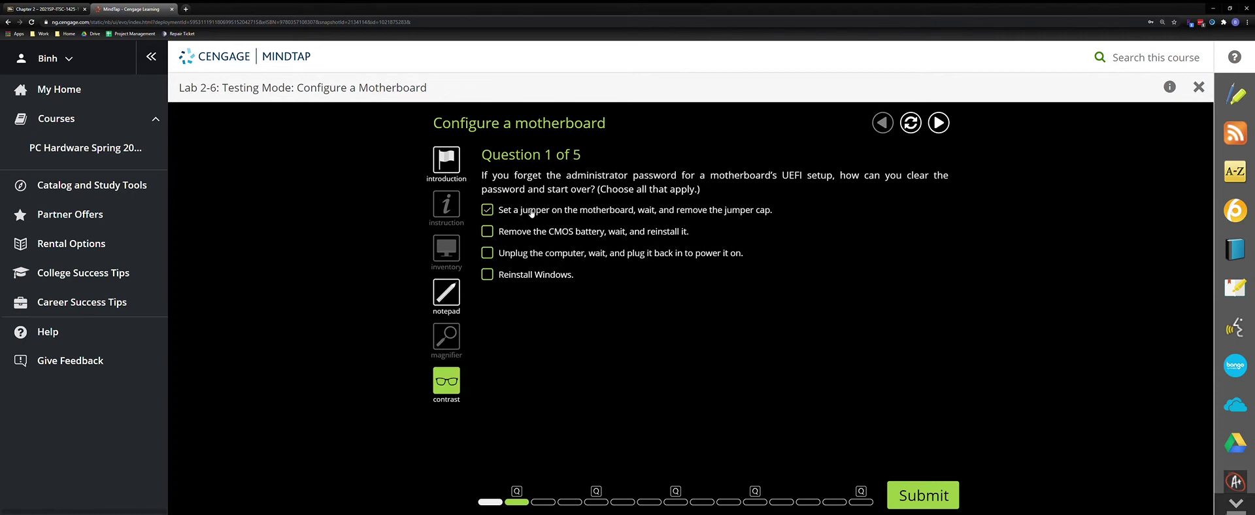
Answer Question 1 with the jumper and Remove the CMOS battery options and submit
{"action": "left_click", "coordinate": [560, 236]}
{"action": "left_click", "coordinate": [924, 496]}
{"action": "left_click", "coordinate": [765, 424]}
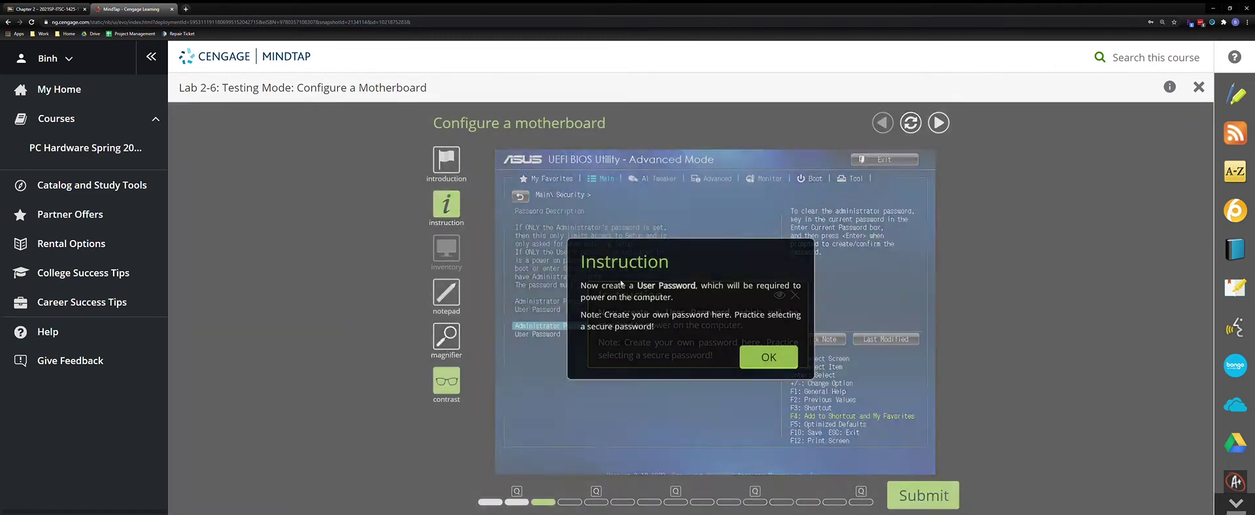
Set a User Password so both UEFI passwords show Installed, and submit
{"action": "left_click", "coordinate": [767, 359]}
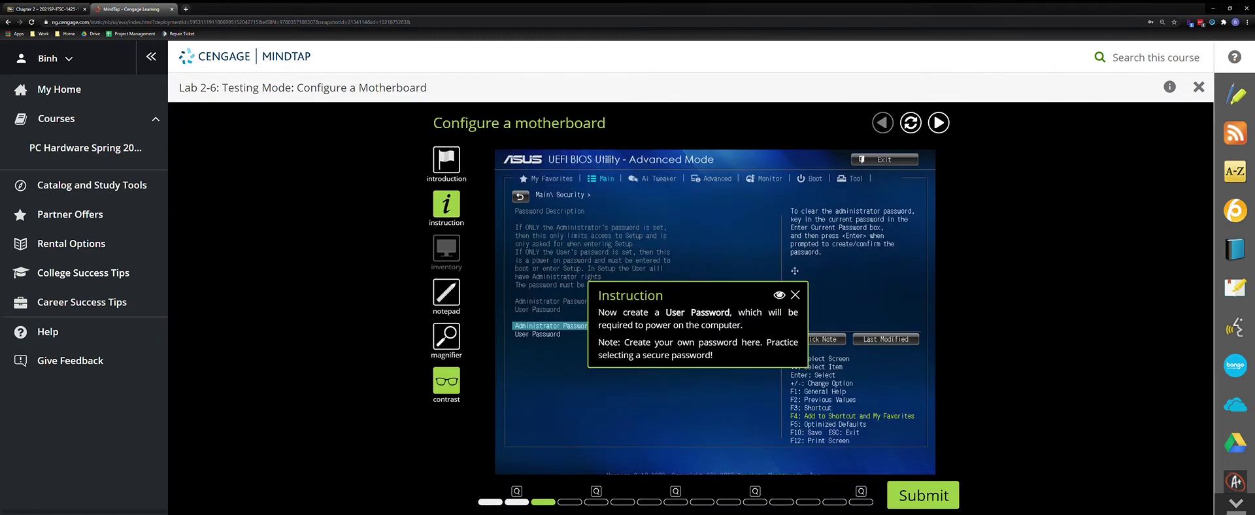
{"action": "left_click_drag", "start_coordinate": [965, 225], "coordinate": [1019, 192]}
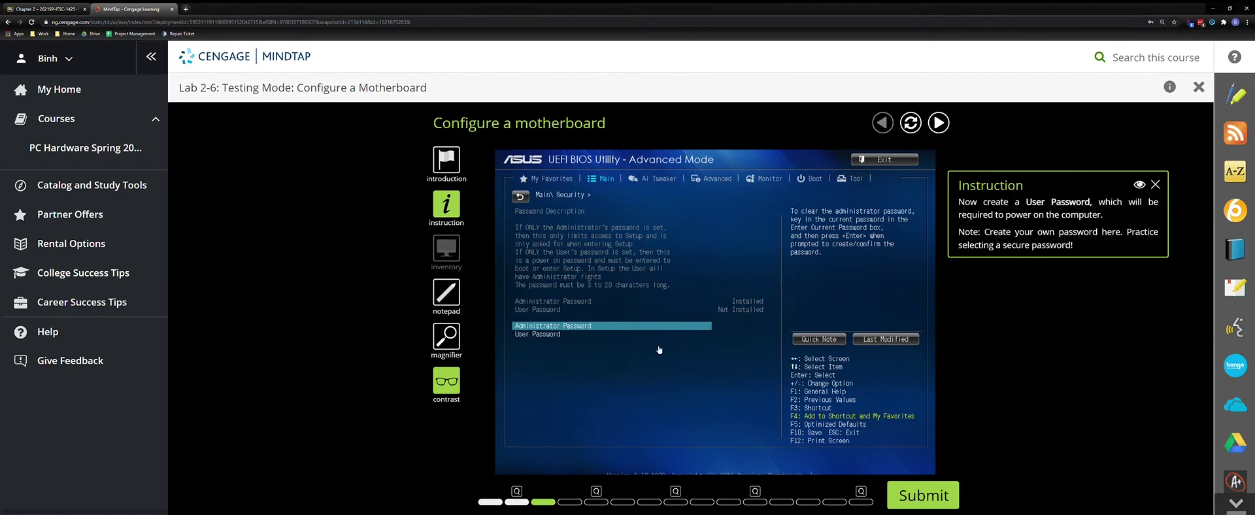
{"action": "left_click", "coordinate": [552, 335]}
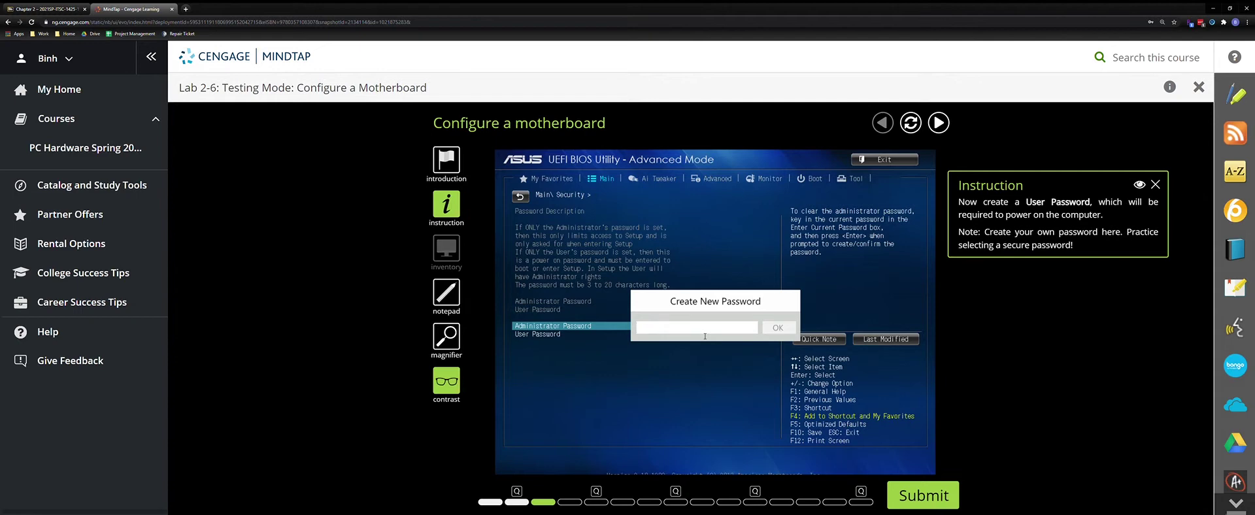
{"action": "type", "text": "123"}
{"action": "left_click", "coordinate": [777, 330]}
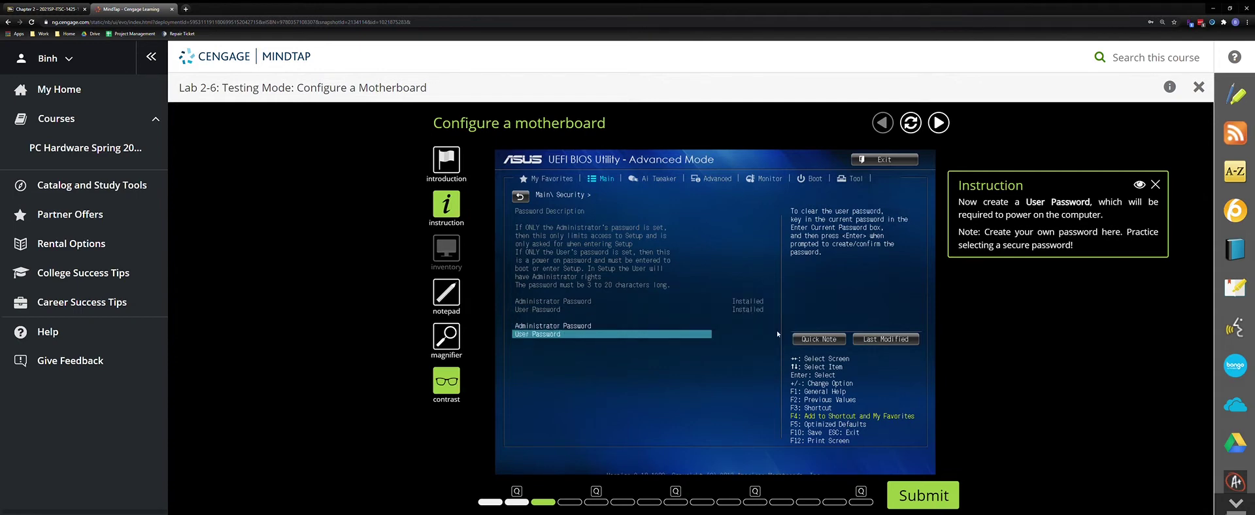
{"action": "left_click", "coordinate": [927, 497]}
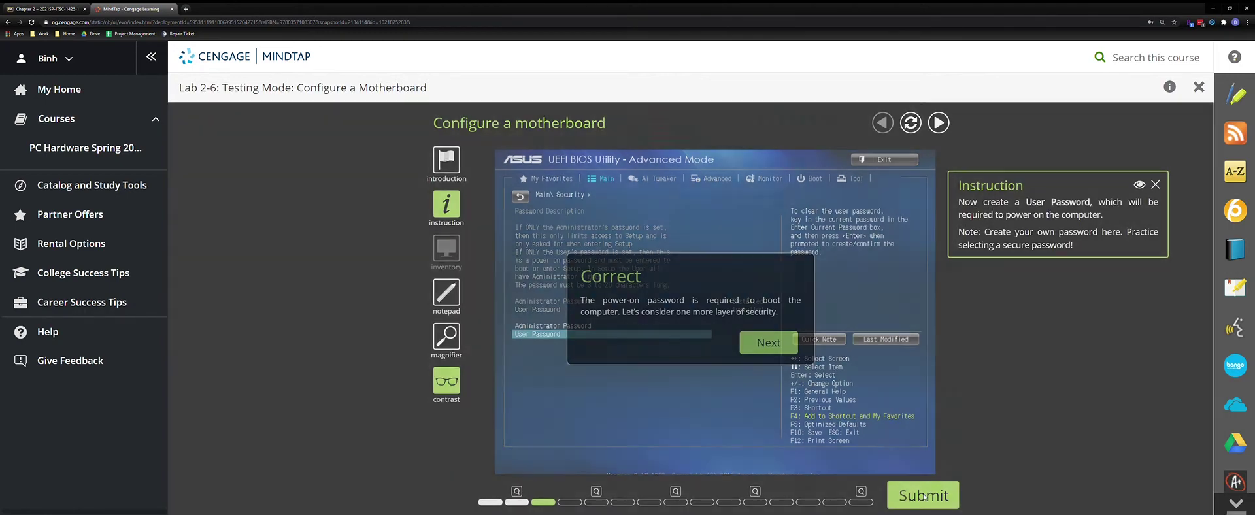
{"action": "left_click", "coordinate": [782, 346]}
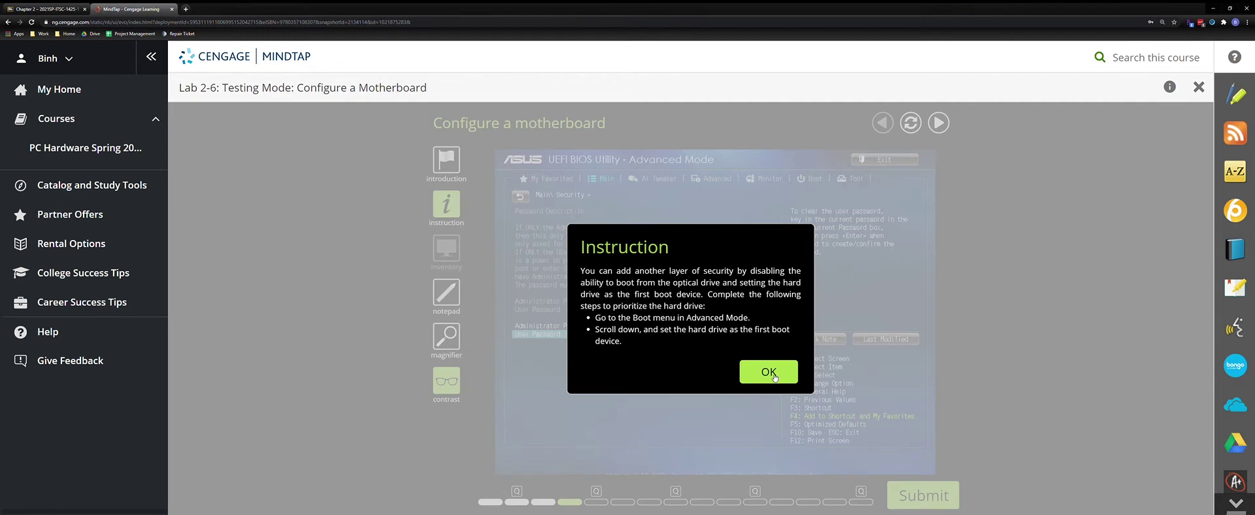
Set Boot Option #1 to the P1: ST2000DM001 hard drive and submit
{"action": "left_click", "coordinate": [769, 372]}
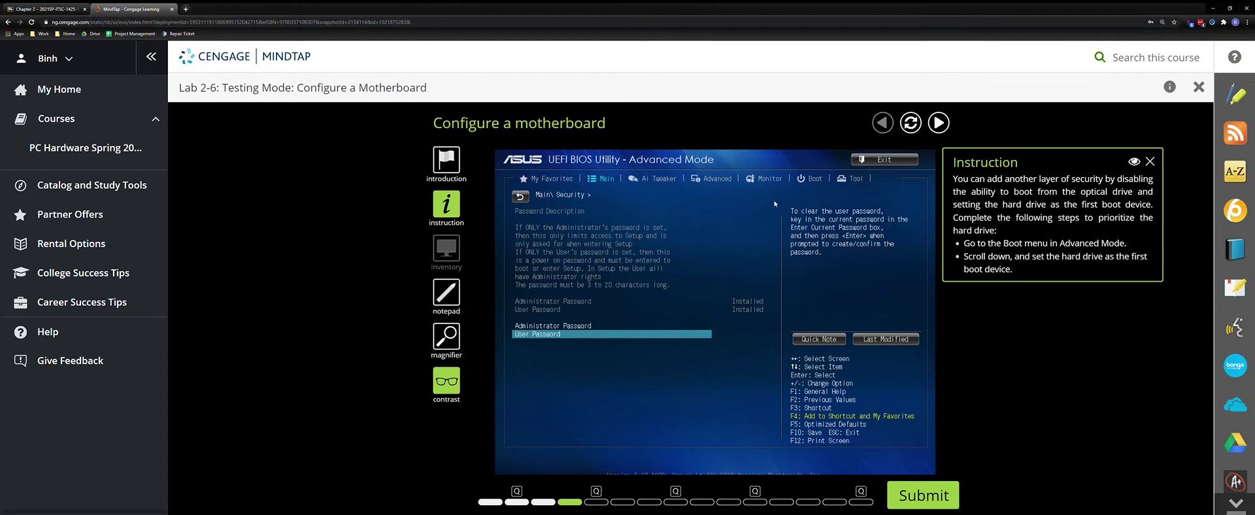
{"action": "left_click", "coordinate": [804, 182]}
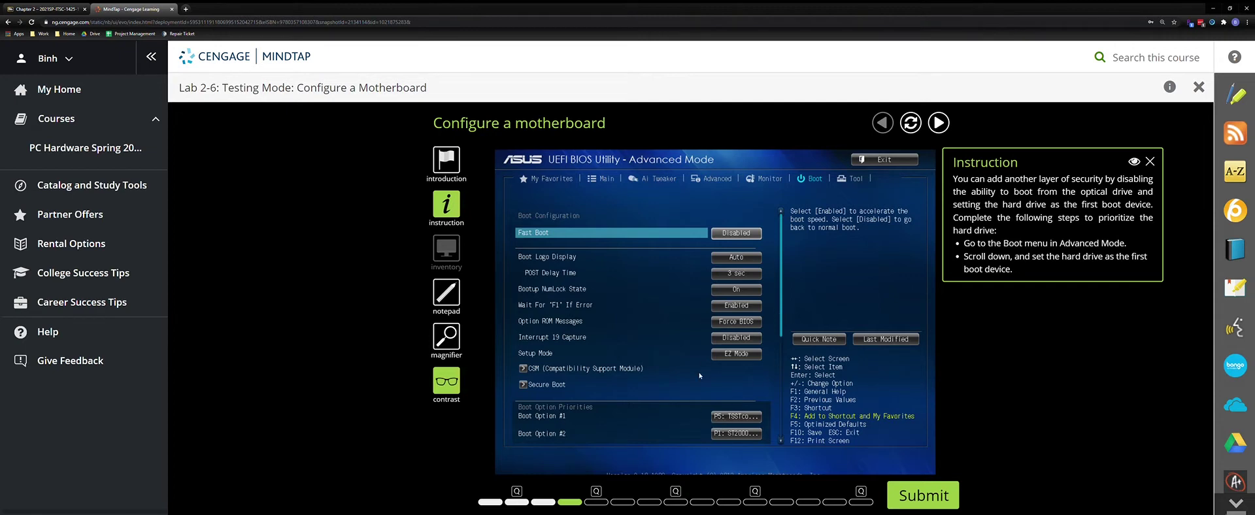
{"action": "left_click", "coordinate": [724, 419]}
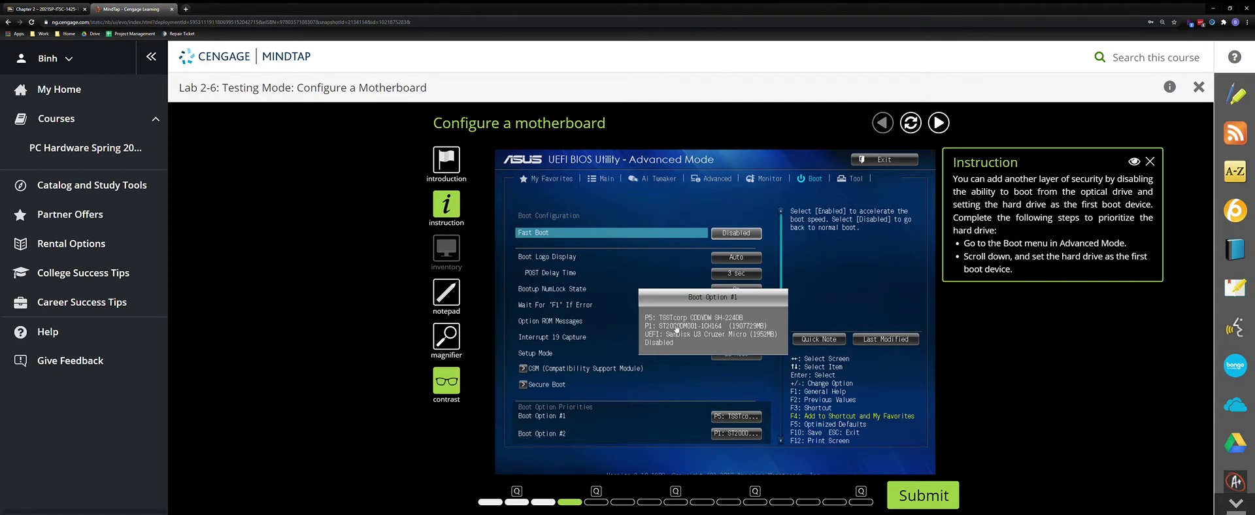
{"action": "left_click", "coordinate": [677, 327]}
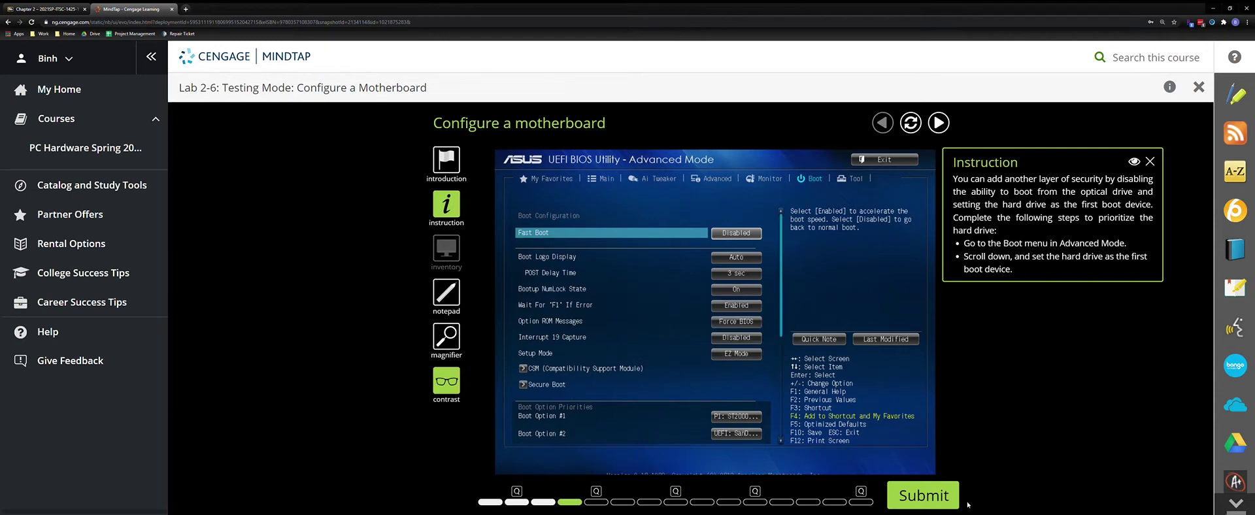
{"action": "left_click", "coordinate": [941, 498]}
{"action": "left_click", "coordinate": [791, 340]}
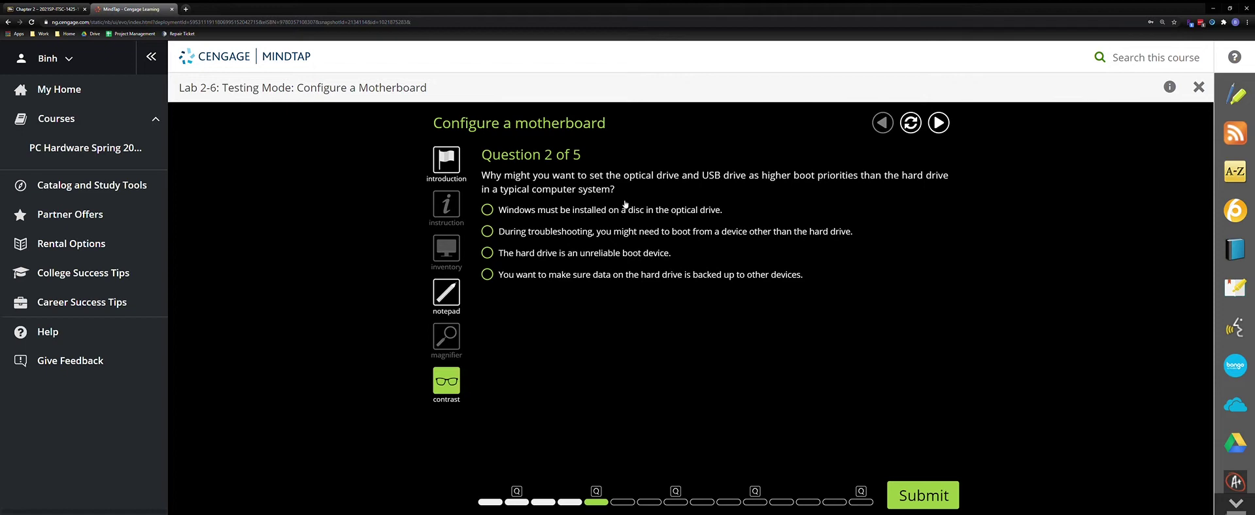
Answer Question 2 with the 'During troubleshooting…' option and submit
{"action": "left_click", "coordinate": [608, 237]}
{"action": "left_click", "coordinate": [912, 502]}
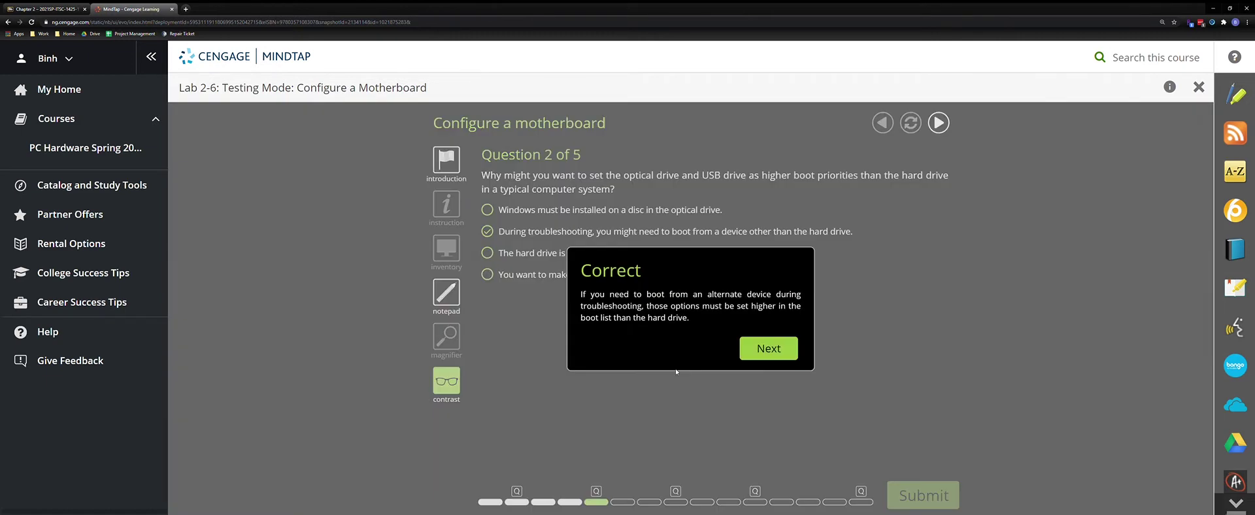
{"action": "left_click", "coordinate": [771, 352]}
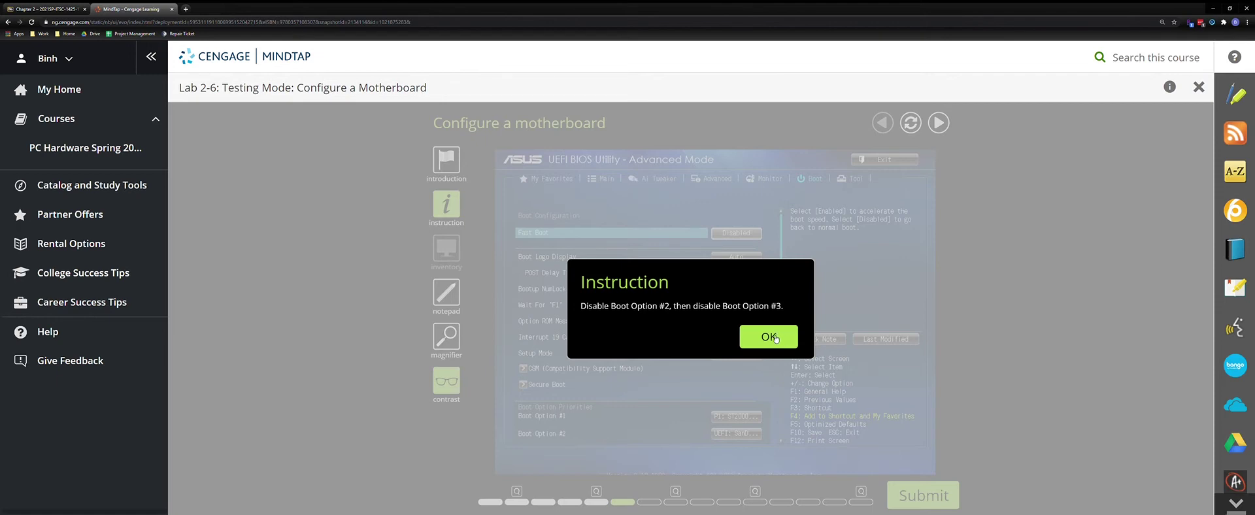
Set Boot Option #2 and Boot Option #3 to Disabled
{"action": "left_click", "coordinate": [775, 338]}
{"action": "left_click_drag", "start_coordinate": [656, 309], "coordinate": [1033, 176]}
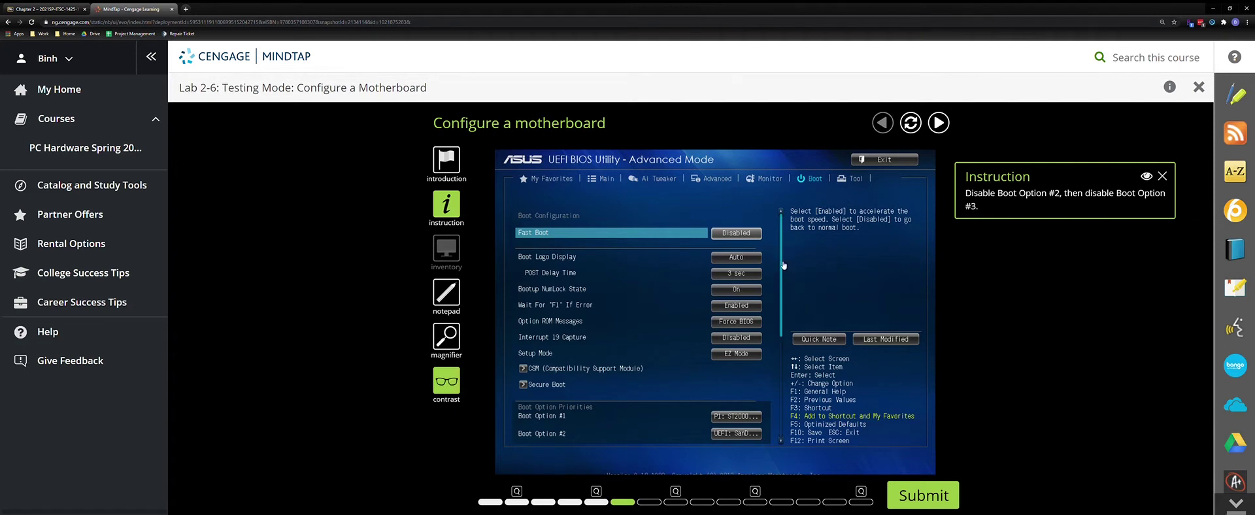
{"action": "scroll", "coordinate": [716, 400], "scroll_direction": "down", "scroll_amount": 3}
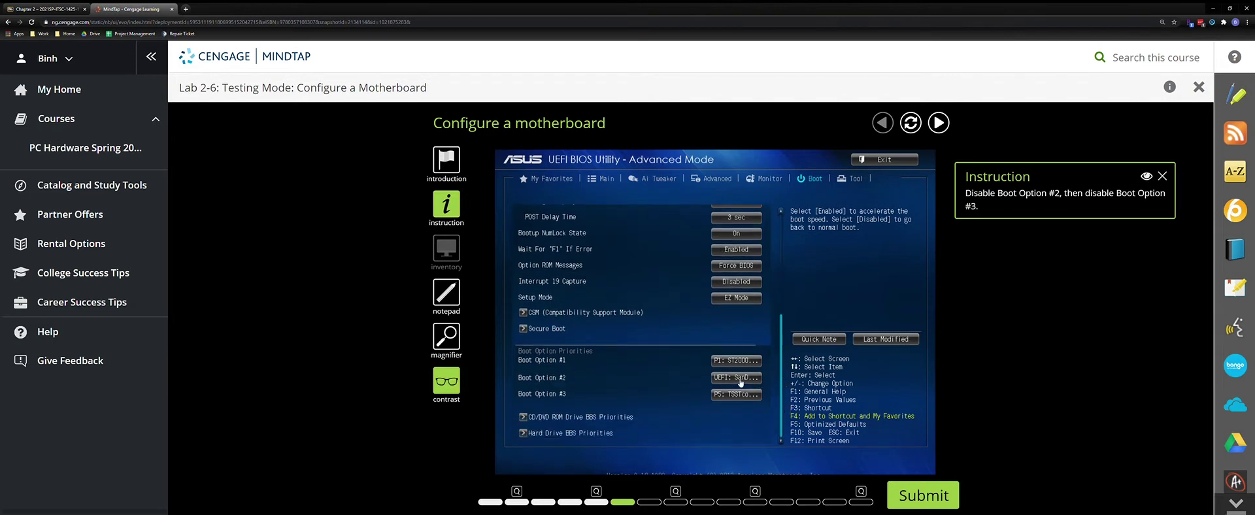
{"action": "left_click", "coordinate": [740, 382]}
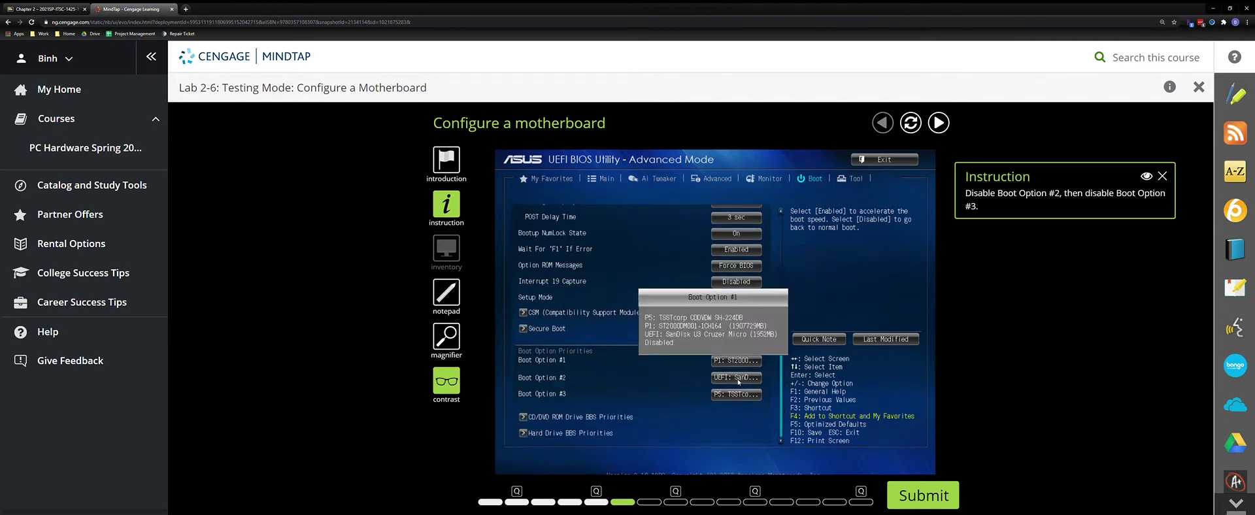
{"action": "left_click", "coordinate": [651, 344]}
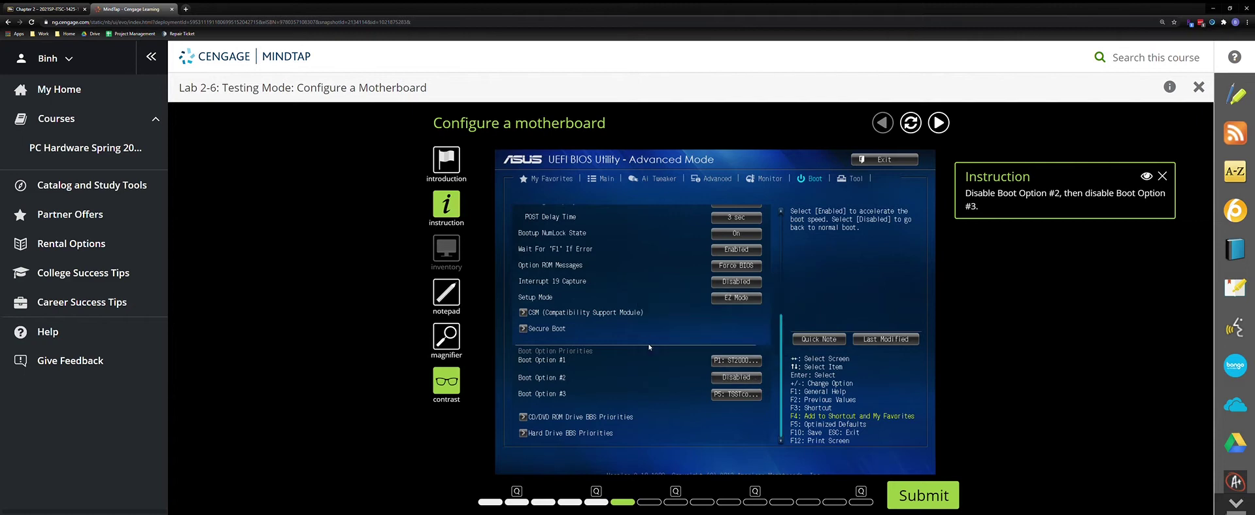
{"action": "left_click", "coordinate": [724, 397]}
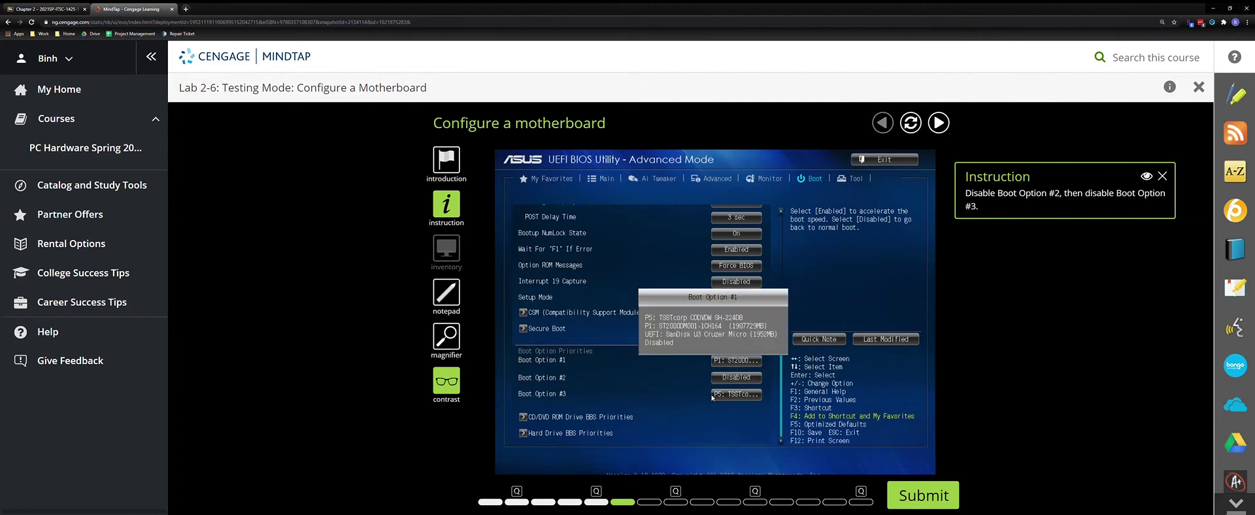
{"action": "left_click", "coordinate": [658, 348]}
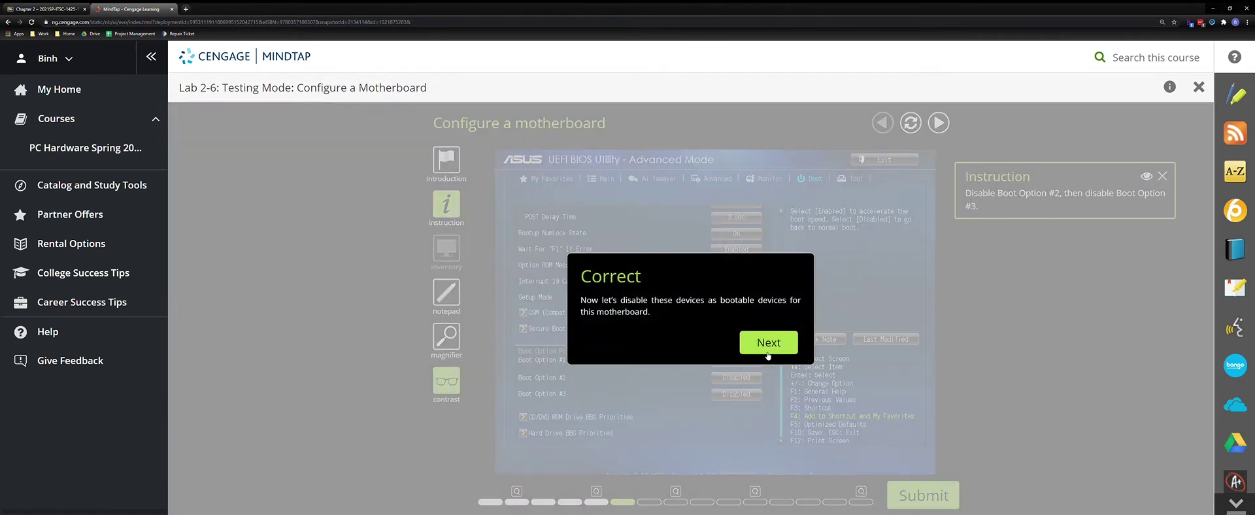
{"action": "left_click", "coordinate": [768, 356]}
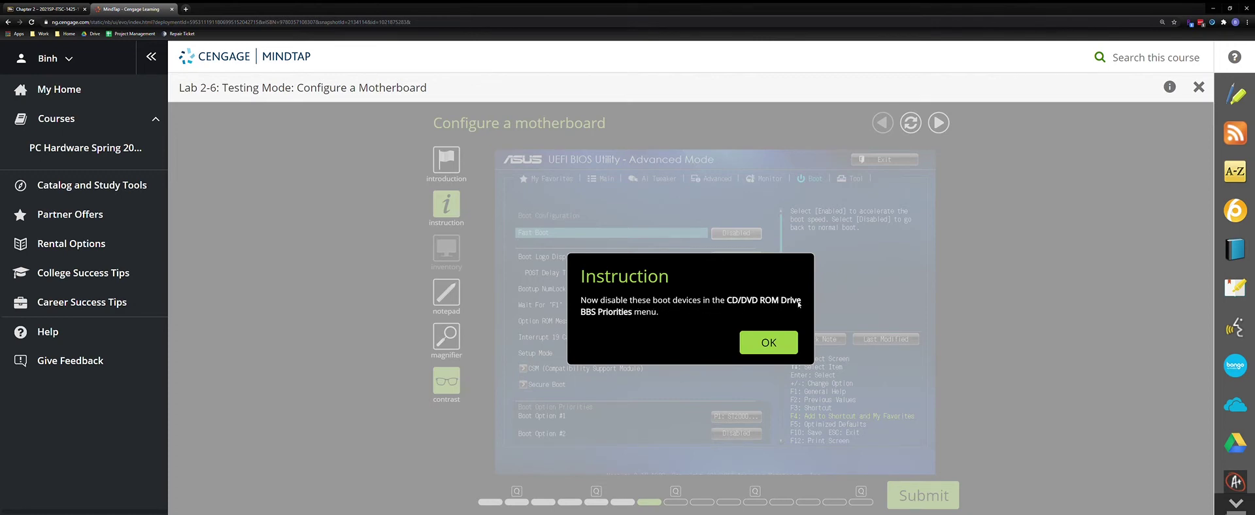
Disable both devices under CD/DVD ROM Drive BBS Priorities and submit for checking
{"action": "left_click", "coordinate": [768, 343]}
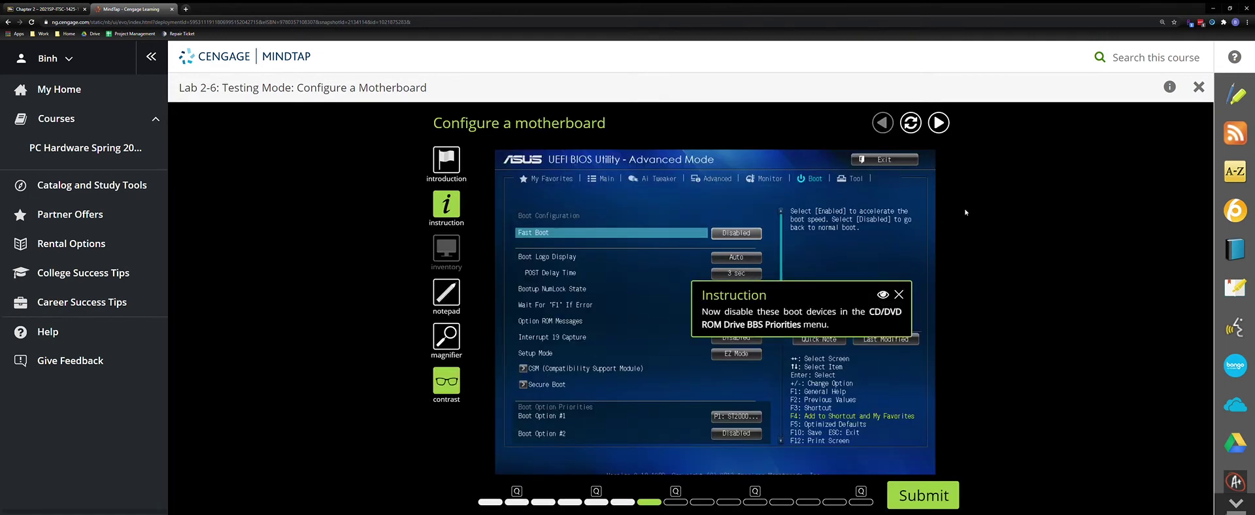
{"action": "left_click_drag", "start_coordinate": [1000, 201], "coordinate": [1030, 191]}
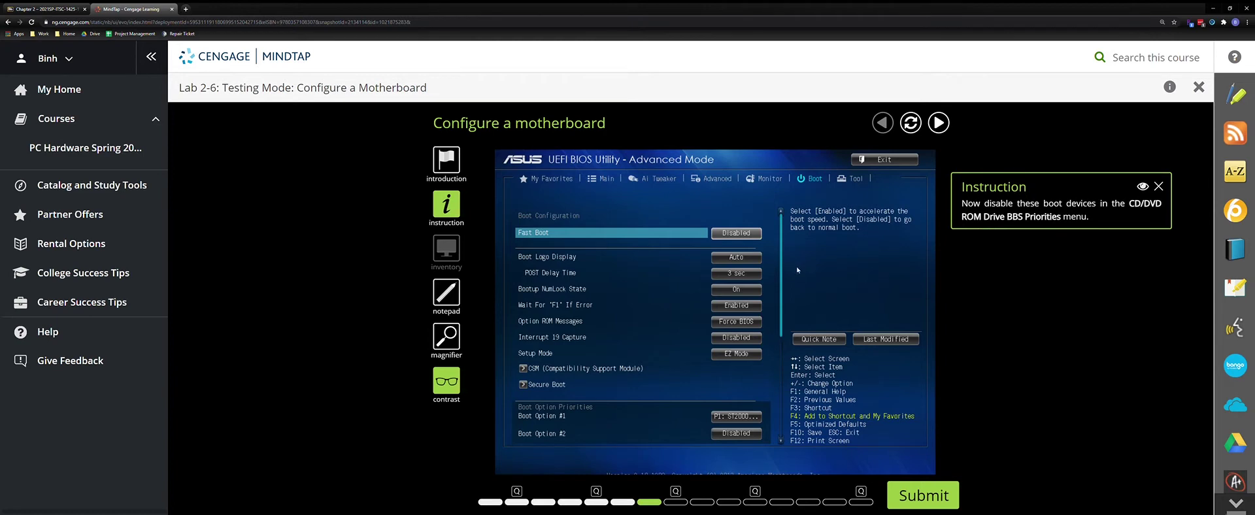
{"action": "scroll", "coordinate": [787, 274], "scroll_direction": "down", "scroll_amount": 3}
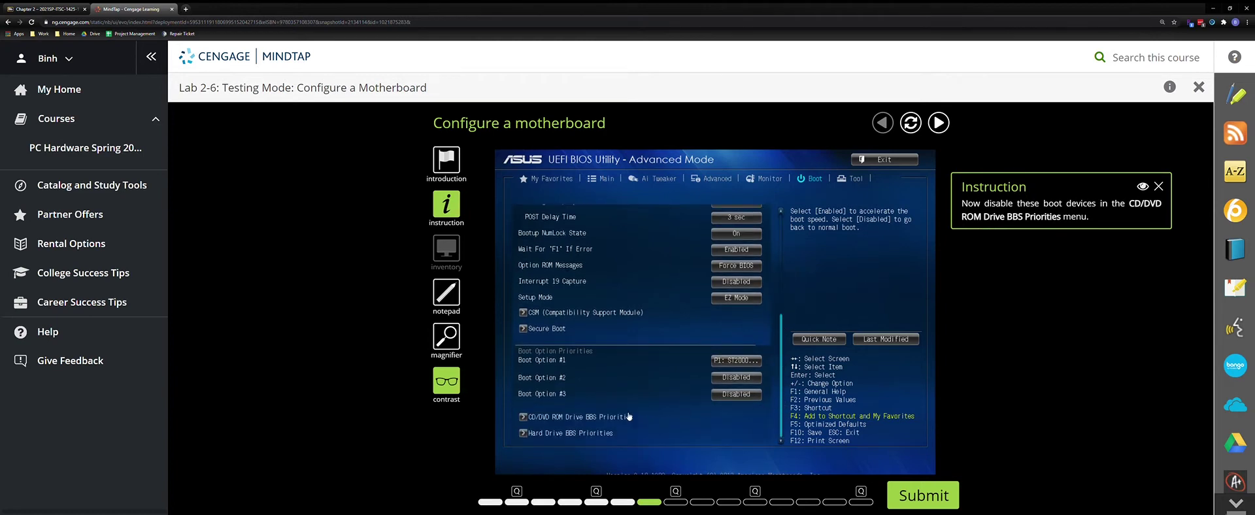
{"action": "left_click", "coordinate": [551, 418]}
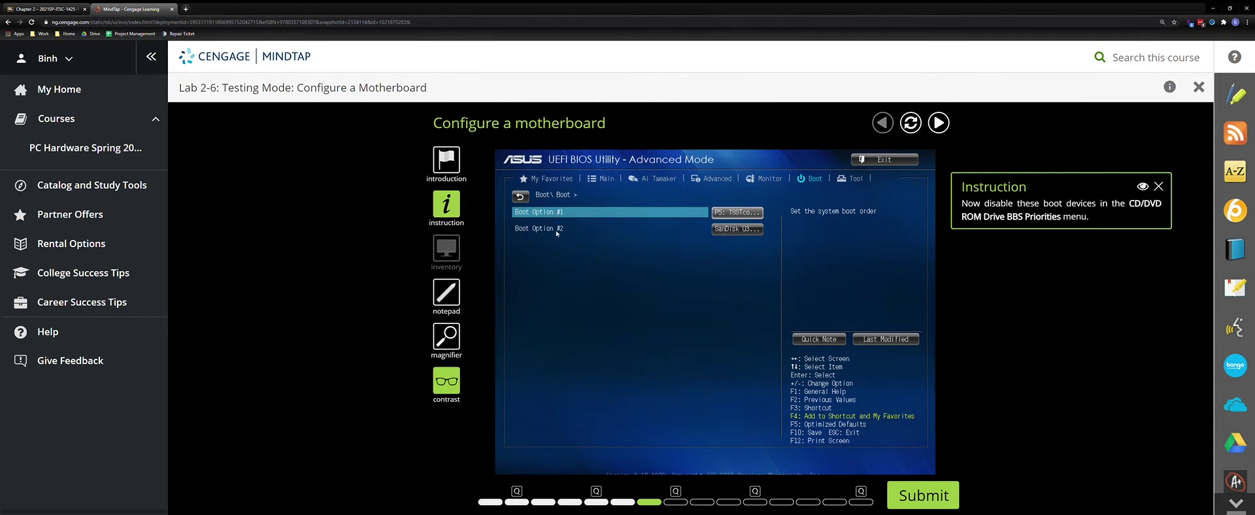
{"action": "left_click", "coordinate": [735, 214]}
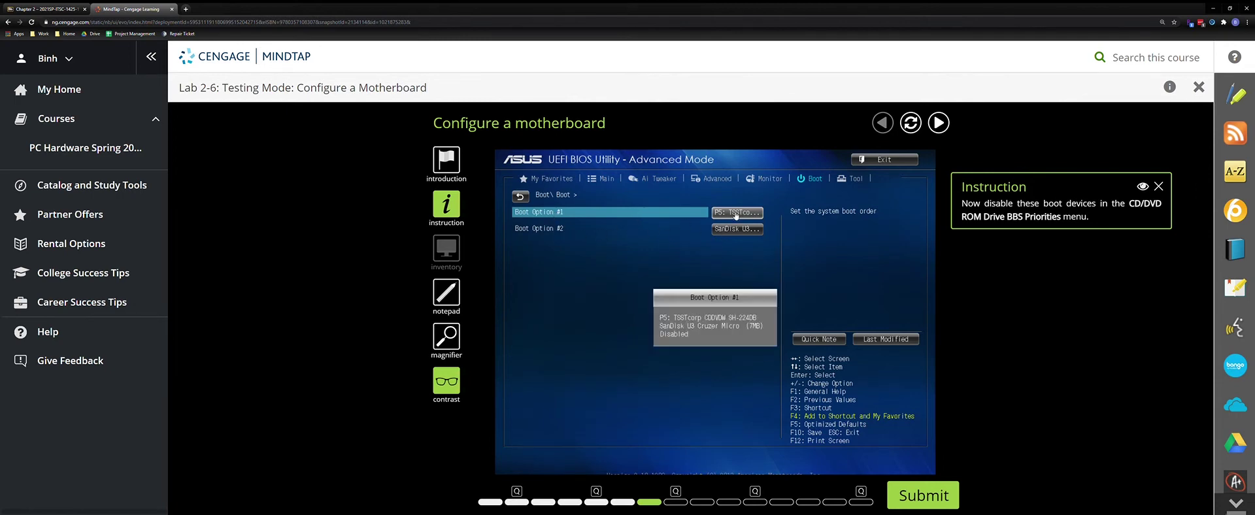
{"action": "left_click", "coordinate": [672, 335]}
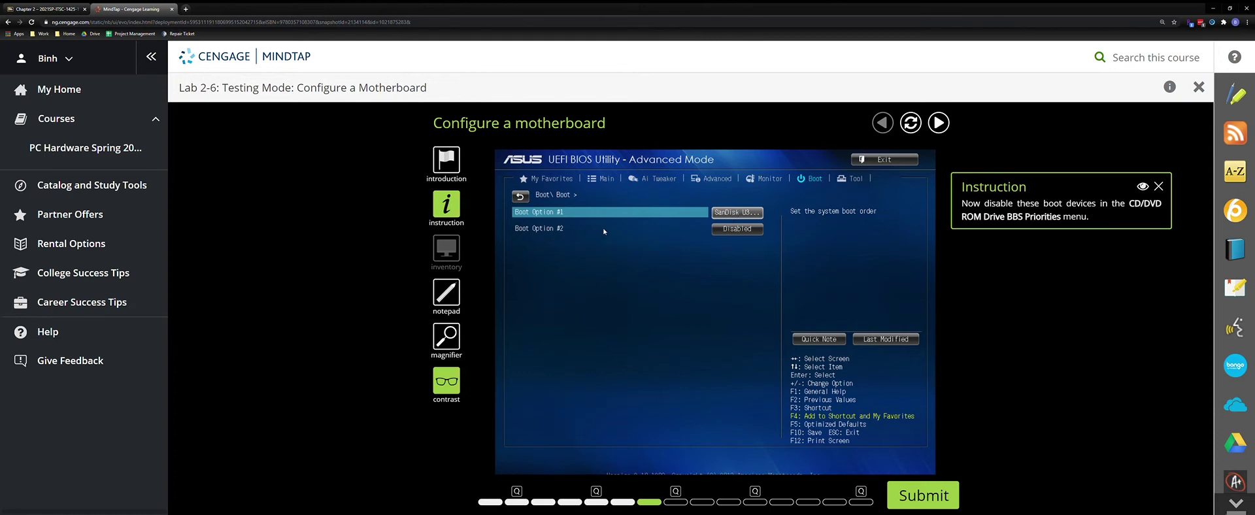
{"action": "left_click", "coordinate": [734, 216]}
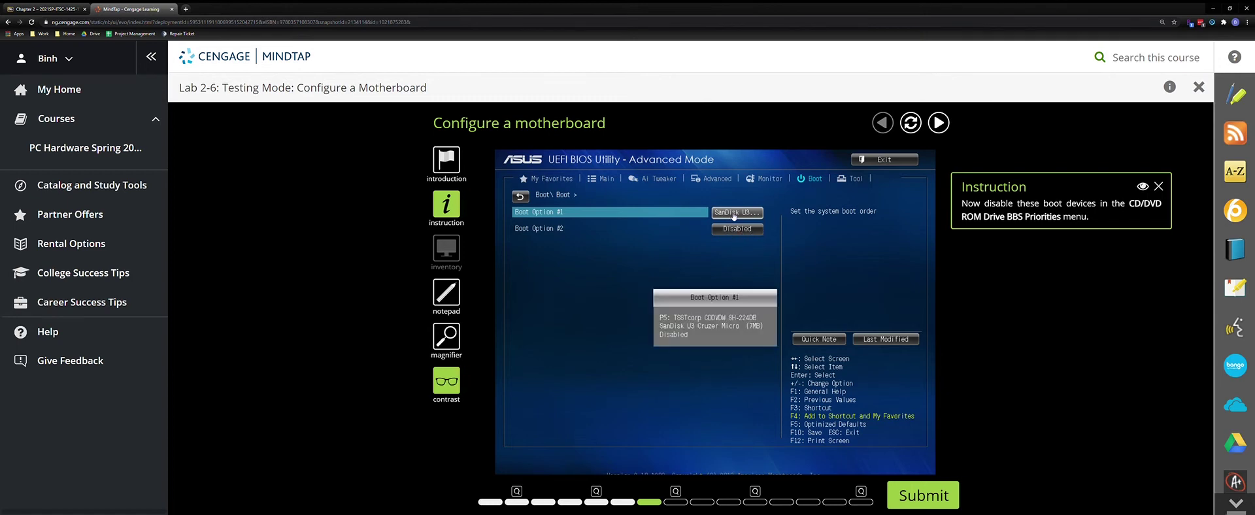
{"action": "left_click", "coordinate": [677, 334]}
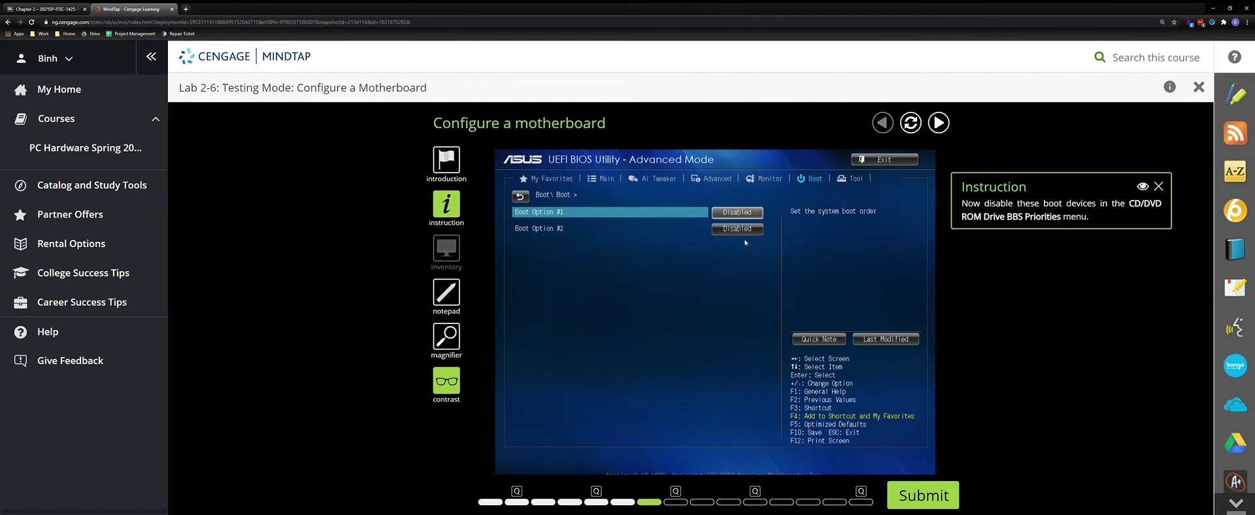
{"action": "left_click", "coordinate": [907, 497]}
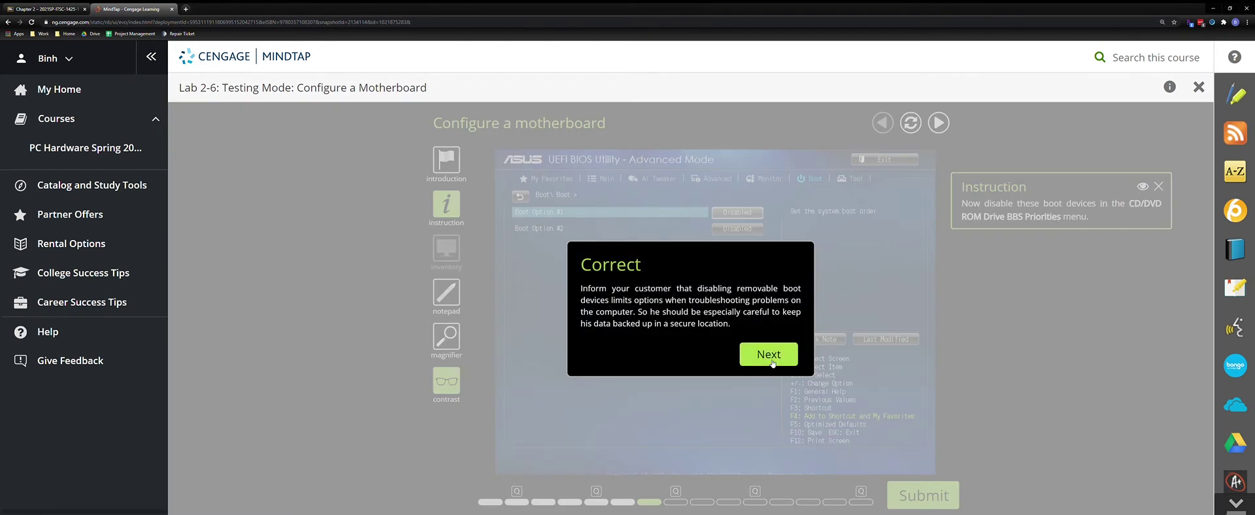
Answer Question 3 with USB flash drive and submit
{"action": "left_click", "coordinate": [770, 355]}
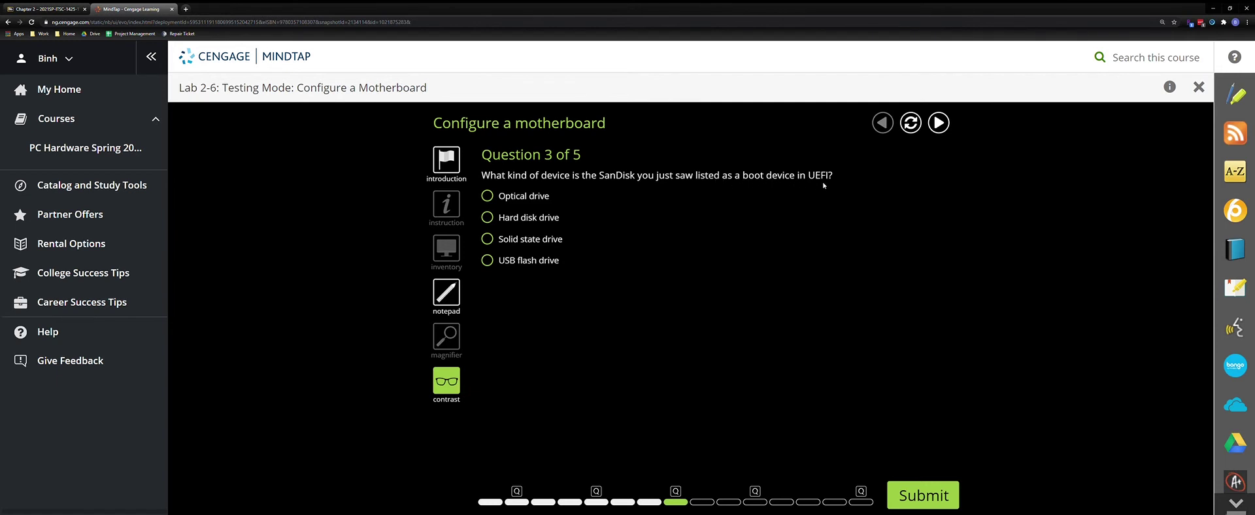
{"action": "left_click", "coordinate": [532, 261]}
{"action": "left_click", "coordinate": [918, 492]}
{"action": "left_click", "coordinate": [778, 341]}
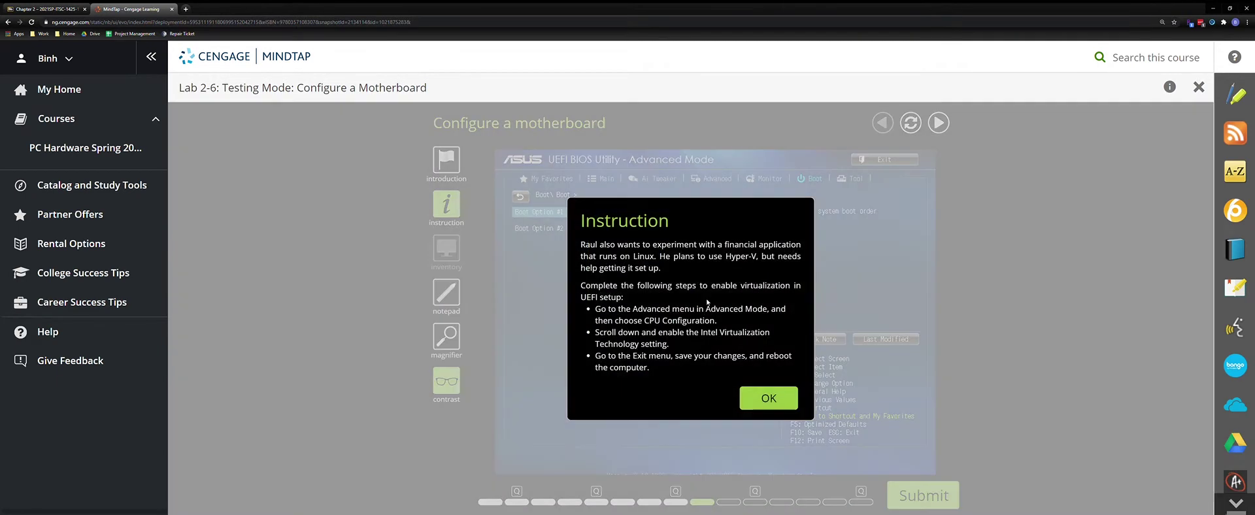
Enable Intel Virtualization Technology under Advanced > CPU Configuration
{"action": "left_click", "coordinate": [769, 398]}
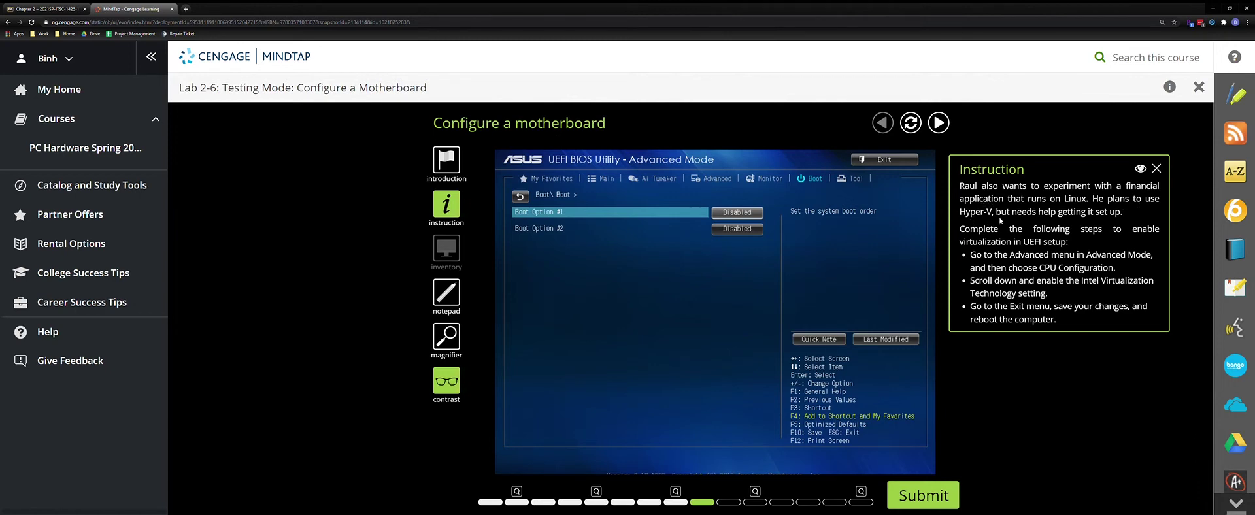
{"action": "left_click", "coordinate": [715, 181]}
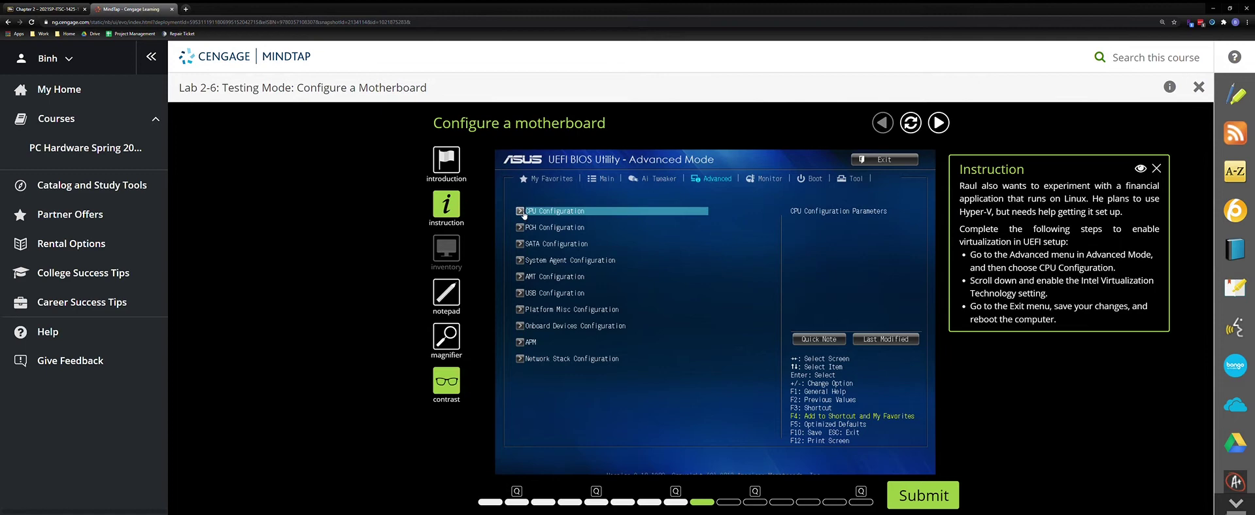
{"action": "left_click", "coordinate": [524, 212]}
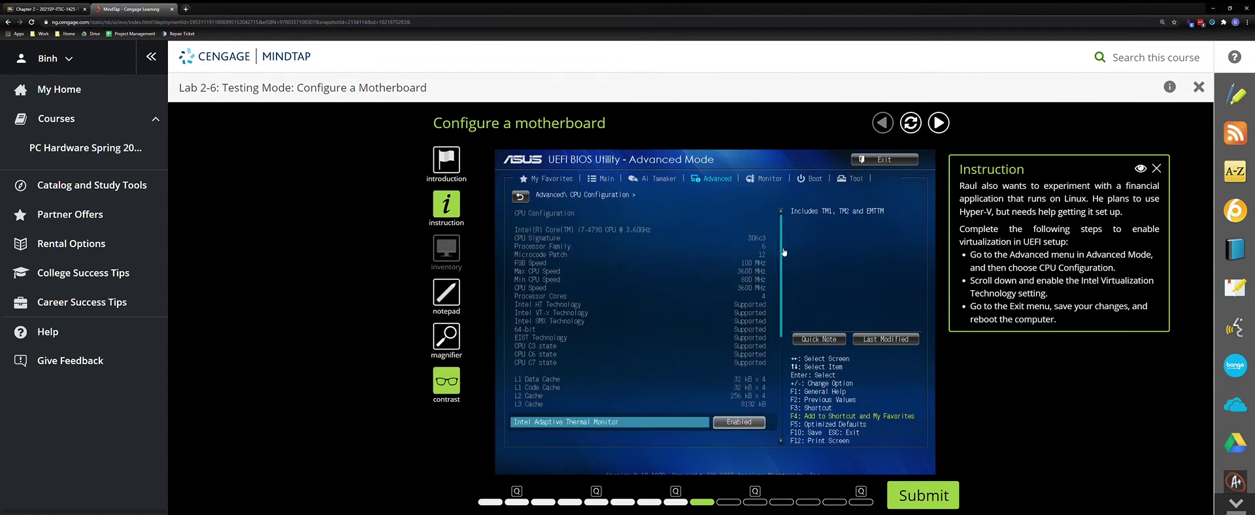
{"action": "left_click_drag", "start_coordinate": [784, 252], "coordinate": [787, 376]}
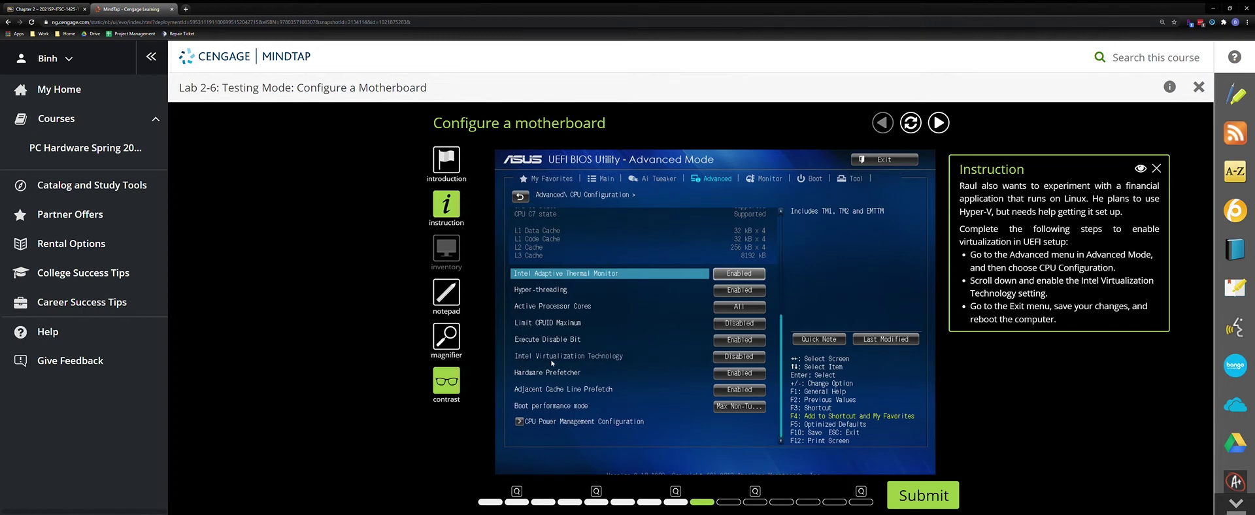
{"action": "left_click", "coordinate": [732, 360]}
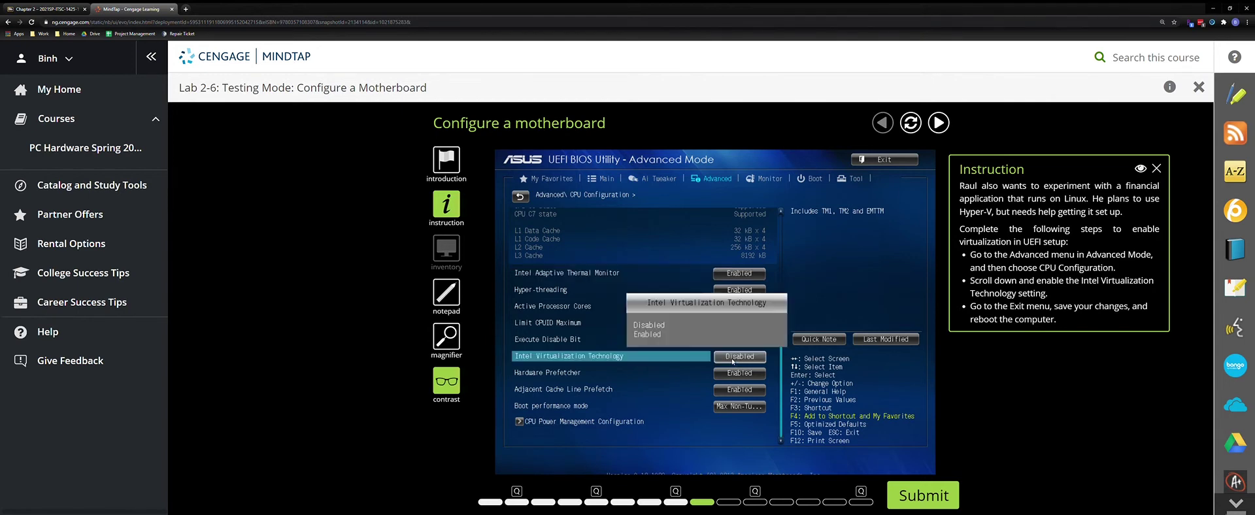
{"action": "left_click", "coordinate": [654, 335]}
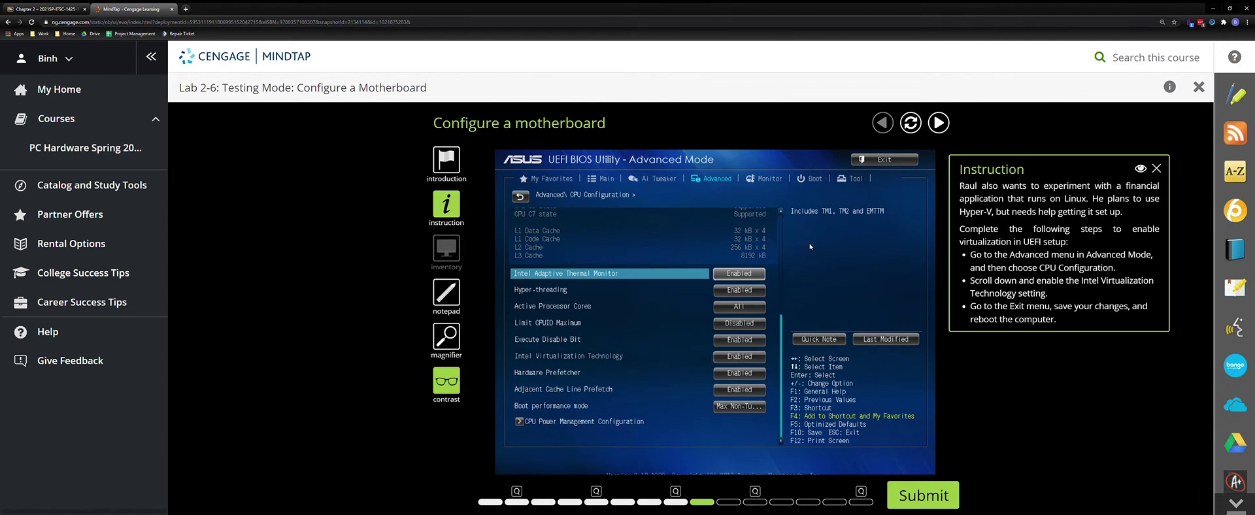
Save Changes & Reset from the Exit menu and submit the task
{"action": "left_click", "coordinate": [877, 161]}
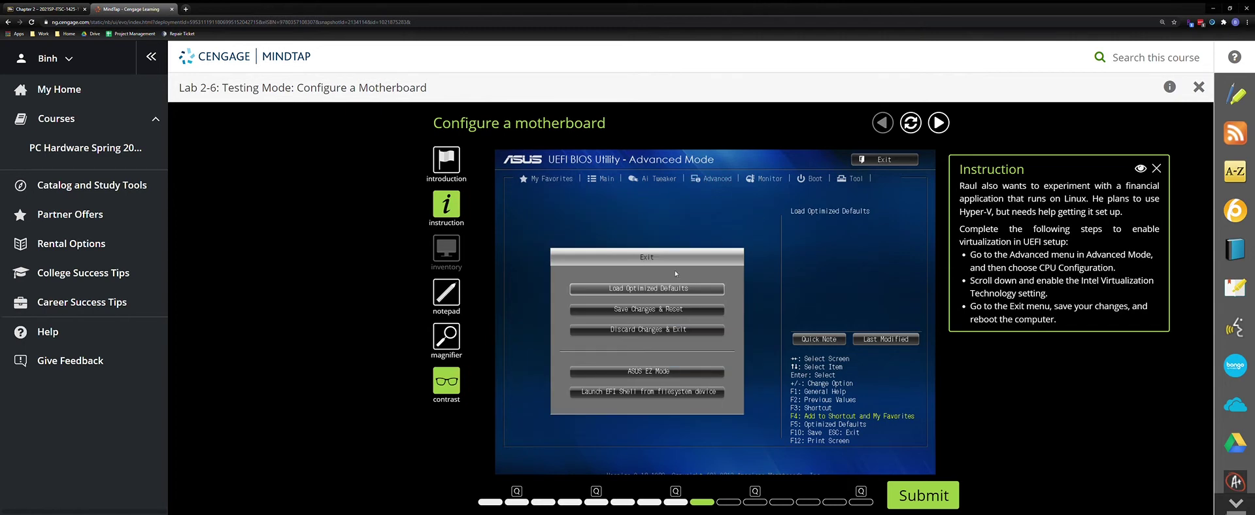
{"action": "left_click", "coordinate": [635, 312]}
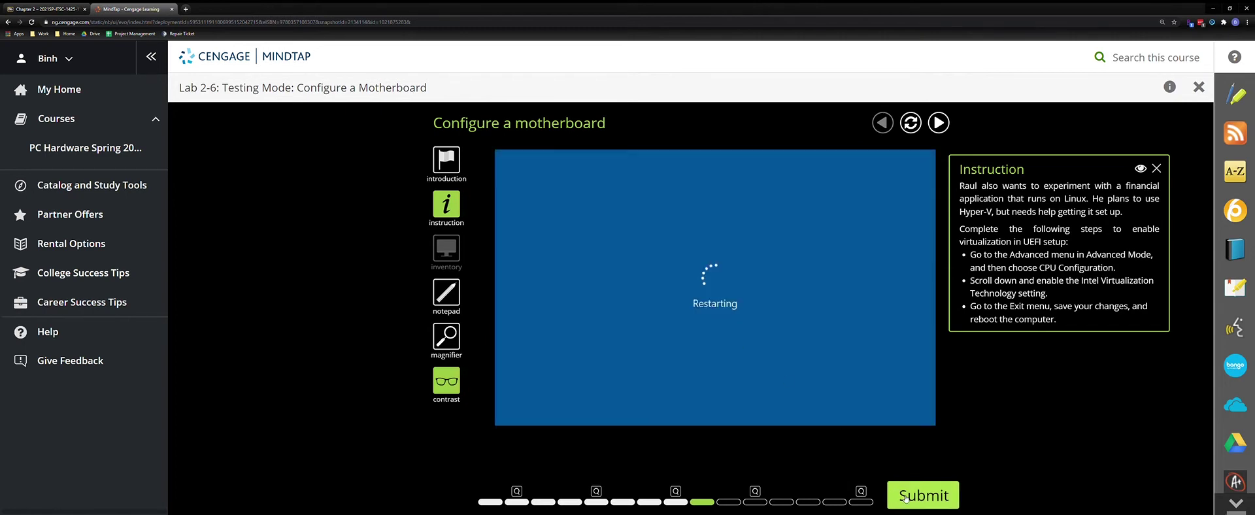
{"action": "left_click", "coordinate": [905, 497]}
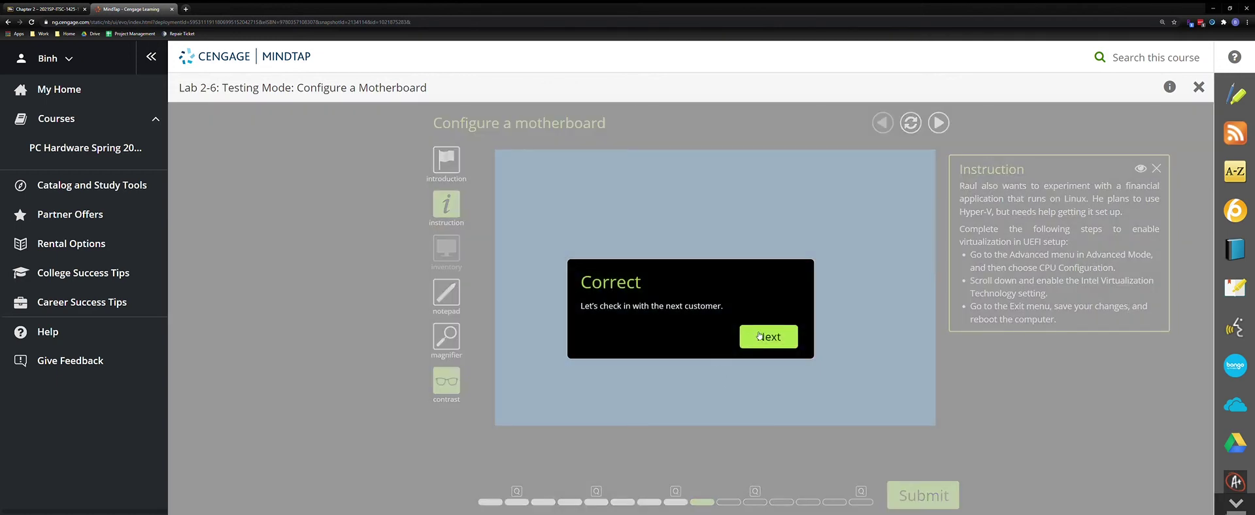
{"action": "left_click", "coordinate": [770, 336]}
Shut down the simulated PC with its power button and unplug its cord from the wall outlet
{"action": "left_click", "coordinate": [768, 419]}
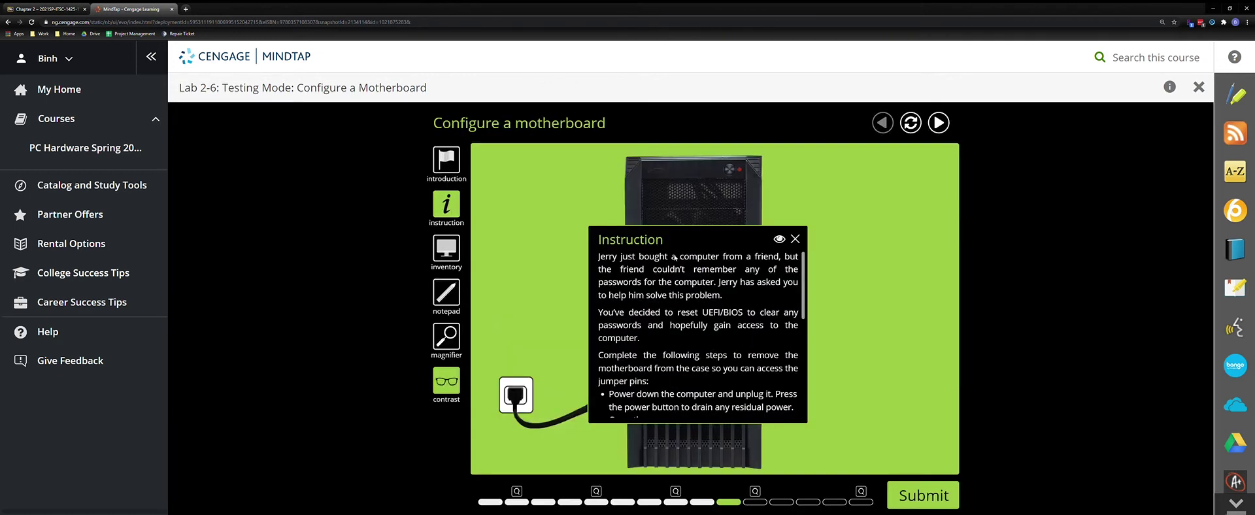
{"action": "left_click_drag", "start_coordinate": [1068, 151], "coordinate": [1079, 146]}
{"action": "scroll", "coordinate": [1062, 223], "scroll_direction": "down", "scroll_amount": 1}
{"action": "scroll", "coordinate": [1062, 223], "scroll_direction": "up", "scroll_amount": 1}
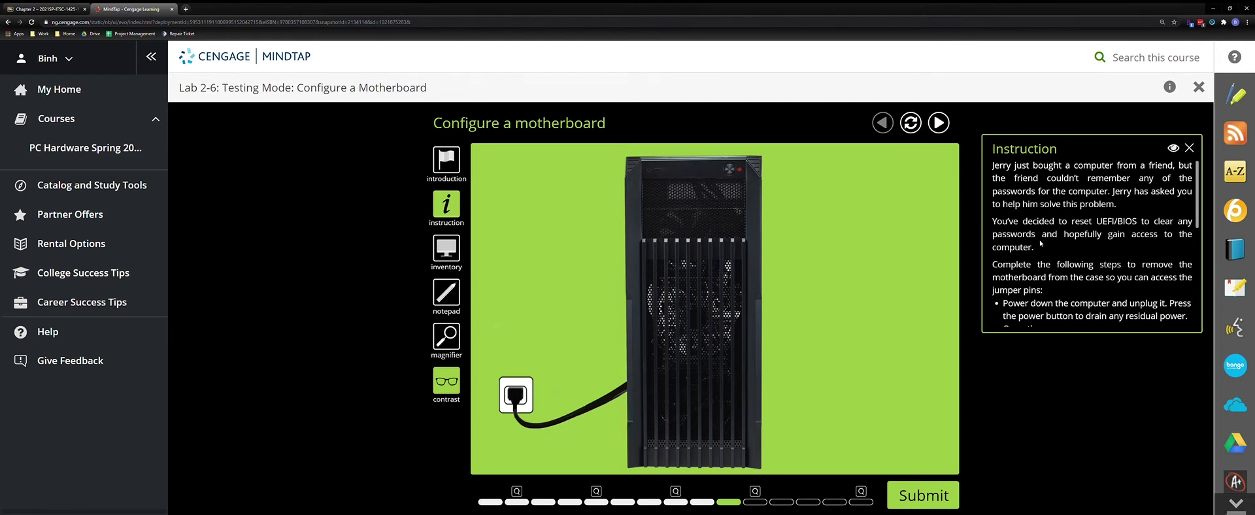
{"action": "scroll", "coordinate": [1019, 286], "scroll_direction": "down", "scroll_amount": 2}
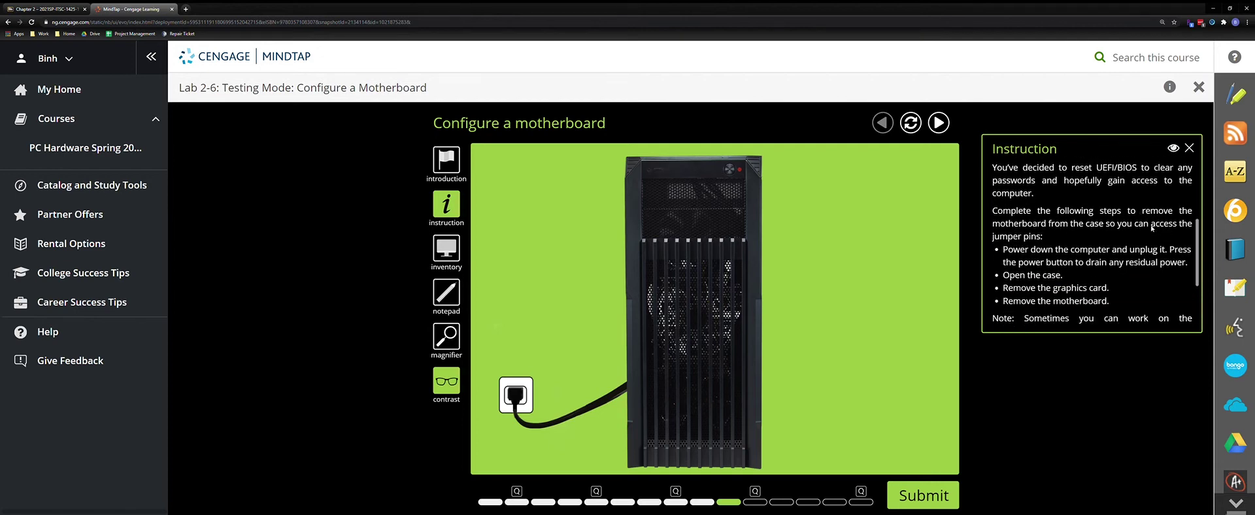
{"action": "scroll", "coordinate": [1030, 238], "scroll_direction": "down", "scroll_amount": 1}
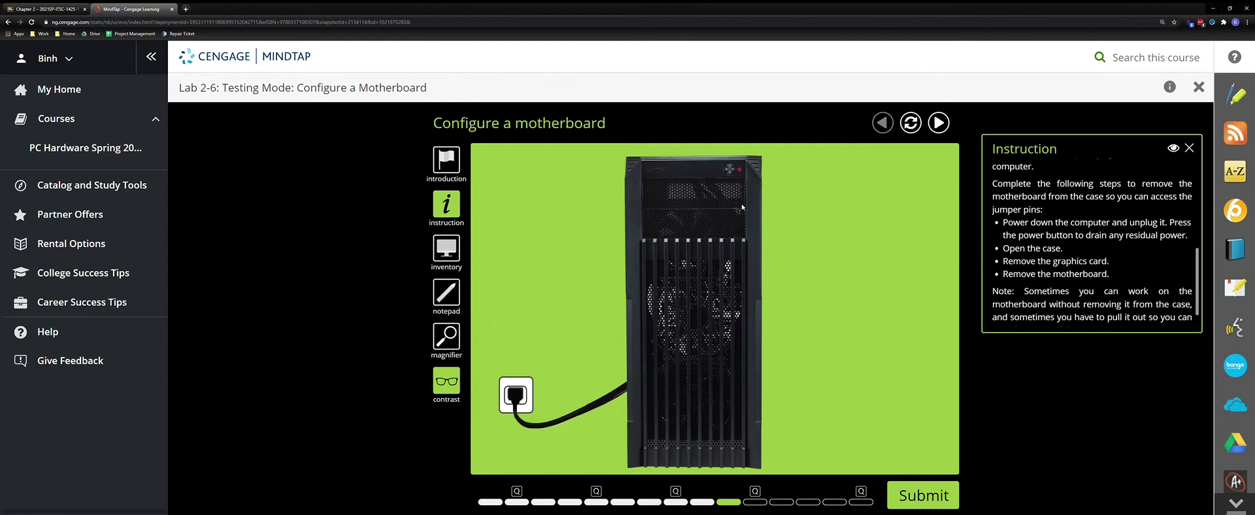
{"action": "left_click", "coordinate": [732, 171]}
{"action": "left_click", "coordinate": [519, 398]}
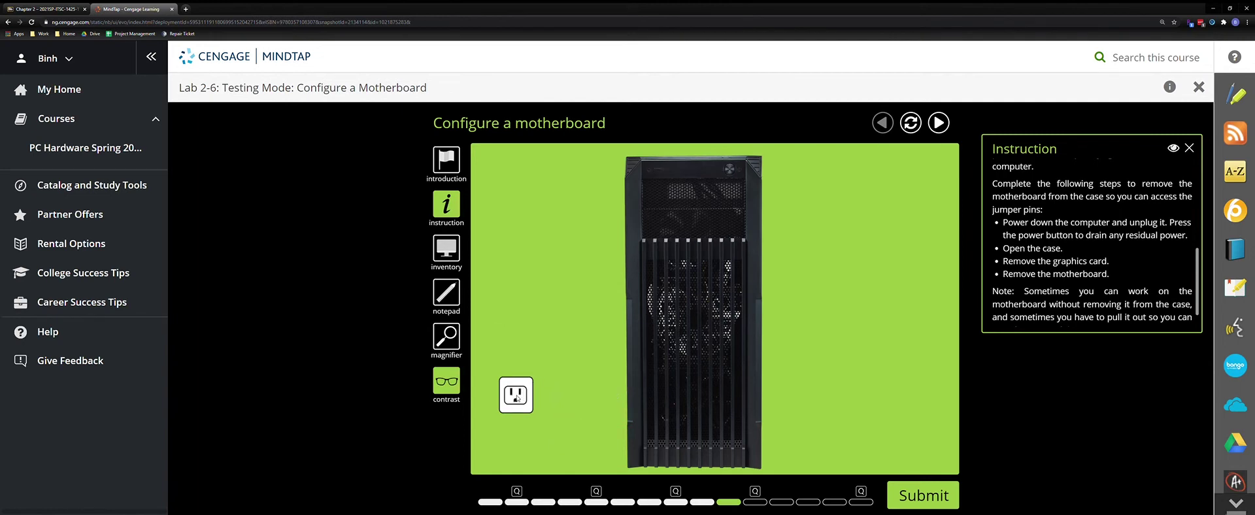
Drain residual power, turn the case to its side view and remove the side panel
{"action": "left_click", "coordinate": [731, 173]}
{"action": "left_click", "coordinate": [803, 164]}
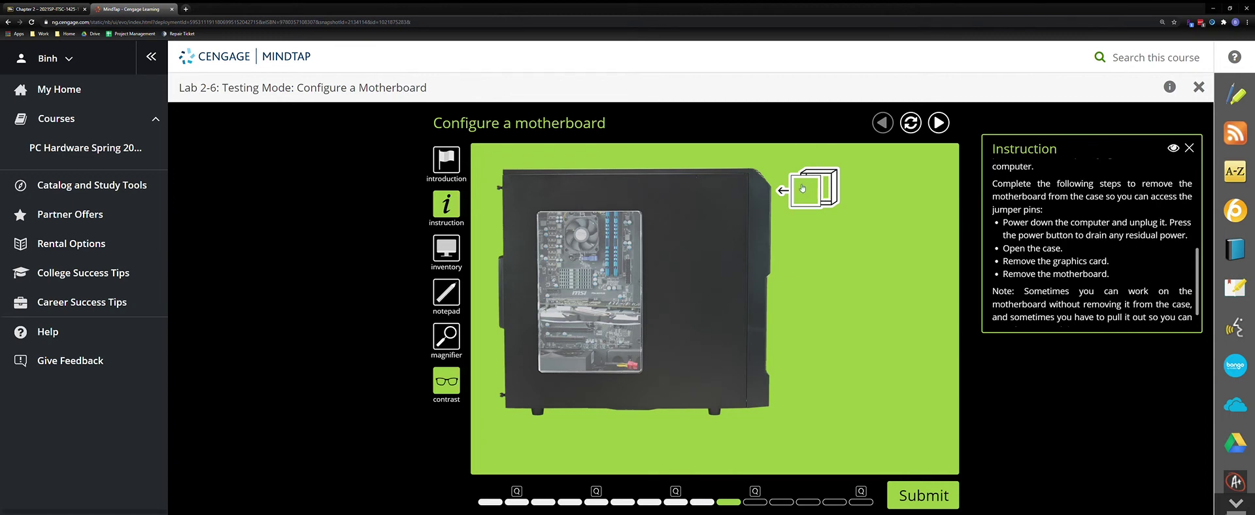
{"action": "left_click", "coordinate": [820, 191]}
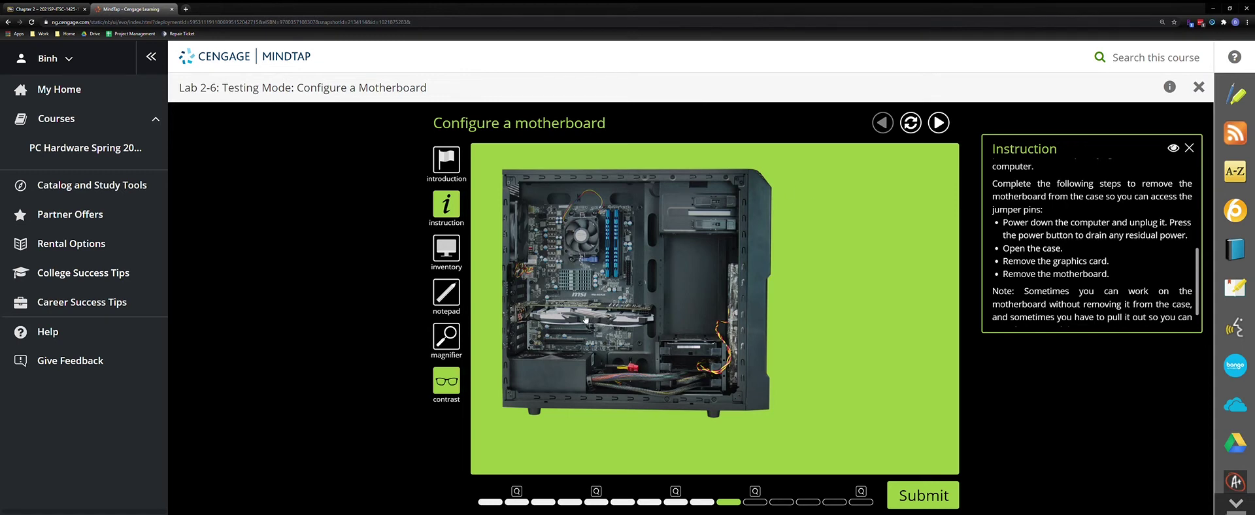
Remove the graphics card and motherboard, submit the disassembly, and continue to Question 4
{"action": "left_click", "coordinate": [585, 320]}
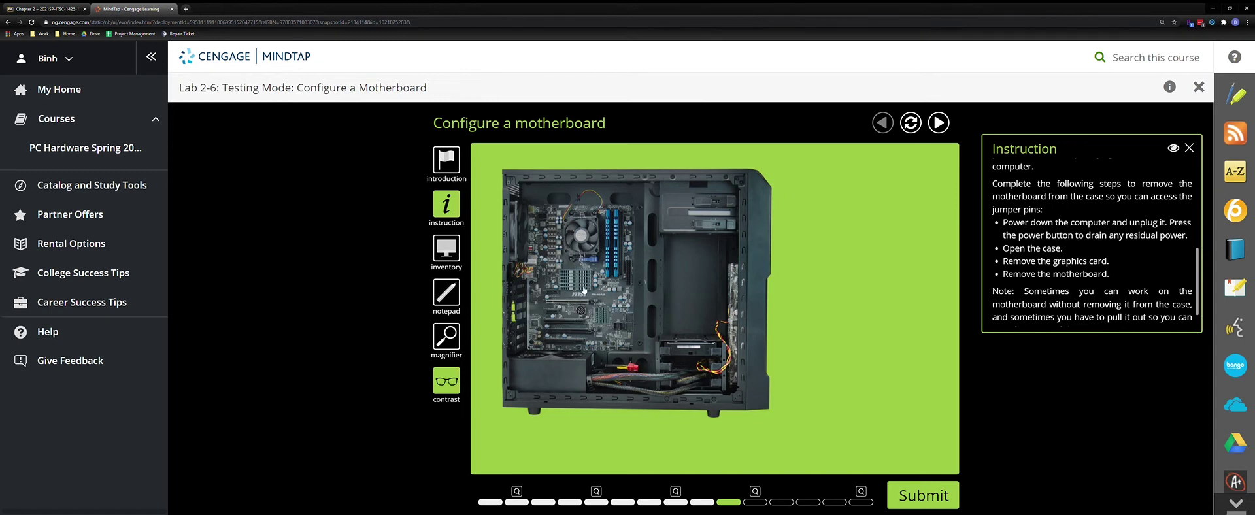
{"action": "left_click", "coordinate": [544, 295]}
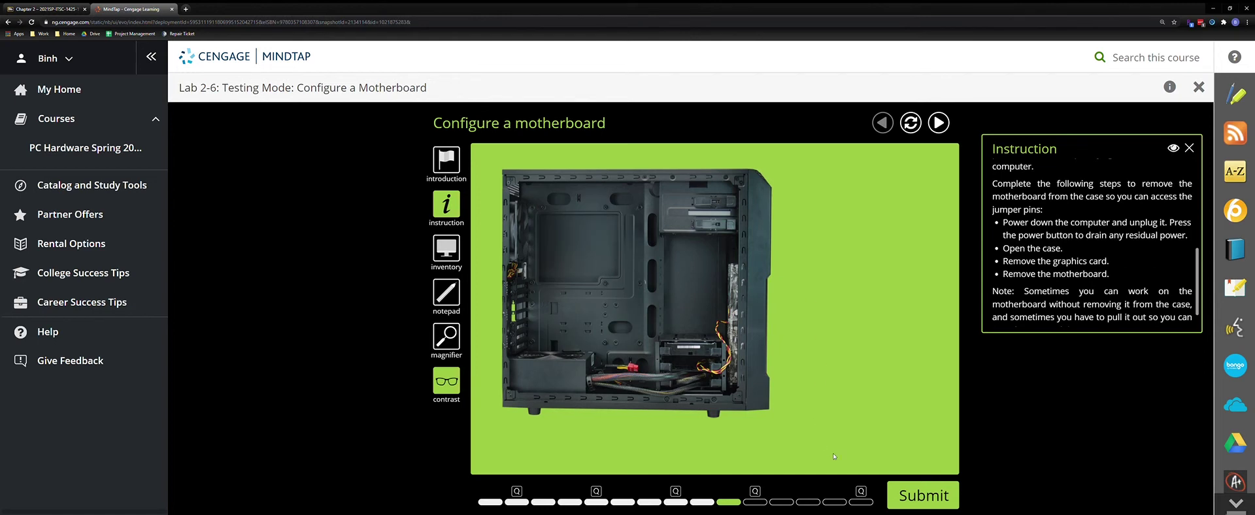
{"action": "left_click", "coordinate": [922, 495]}
{"action": "left_click", "coordinate": [752, 345]}
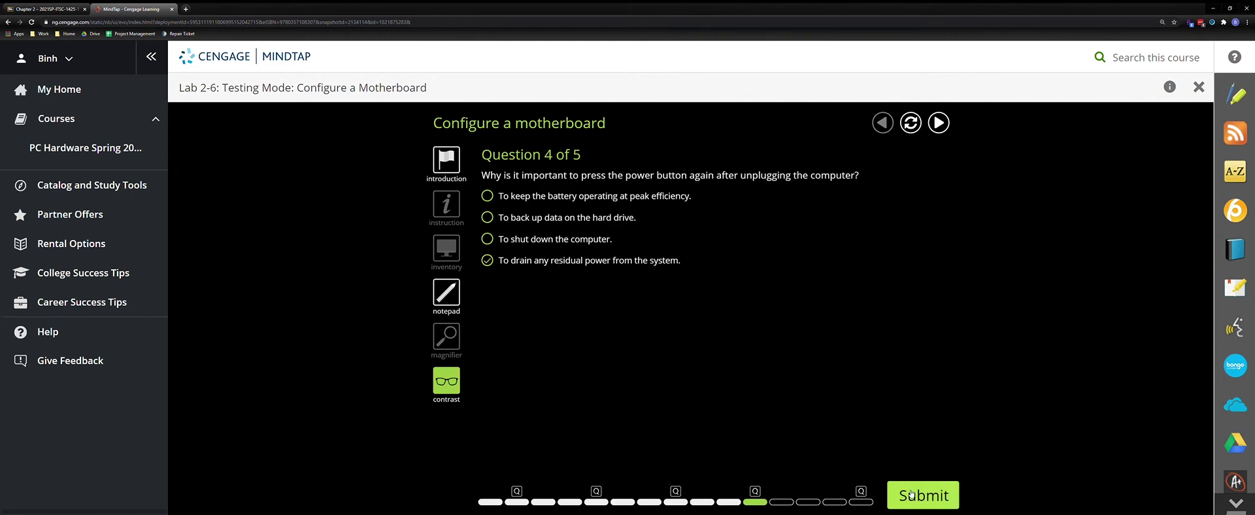
Submit the drain-residual-power answer to Question 4 and begin the jumper task
{"action": "left_click", "coordinate": [912, 494]}
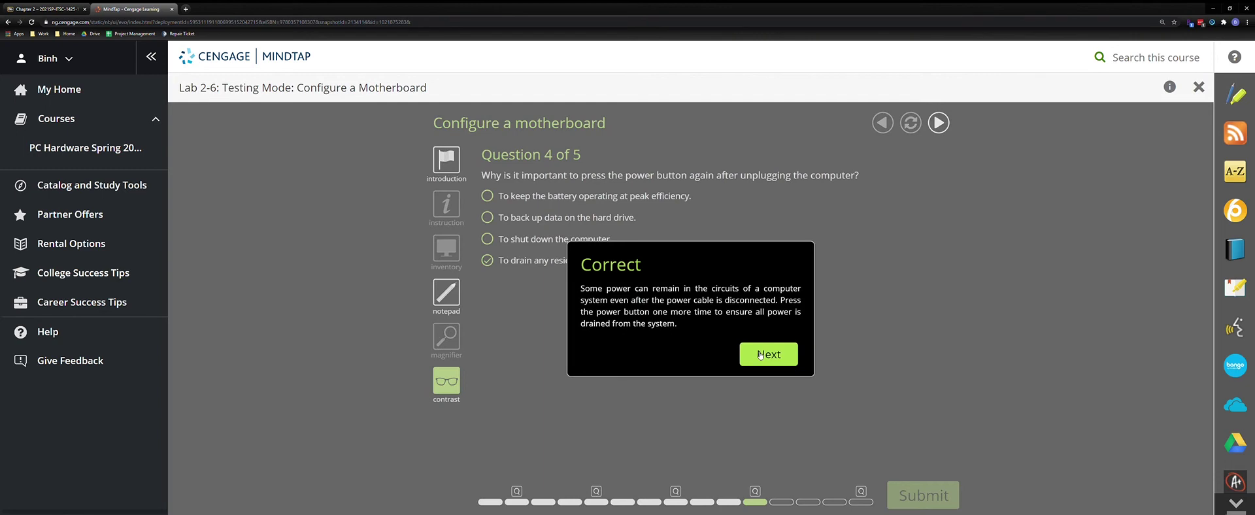
{"action": "left_click", "coordinate": [760, 357]}
{"action": "left_click", "coordinate": [771, 361]}
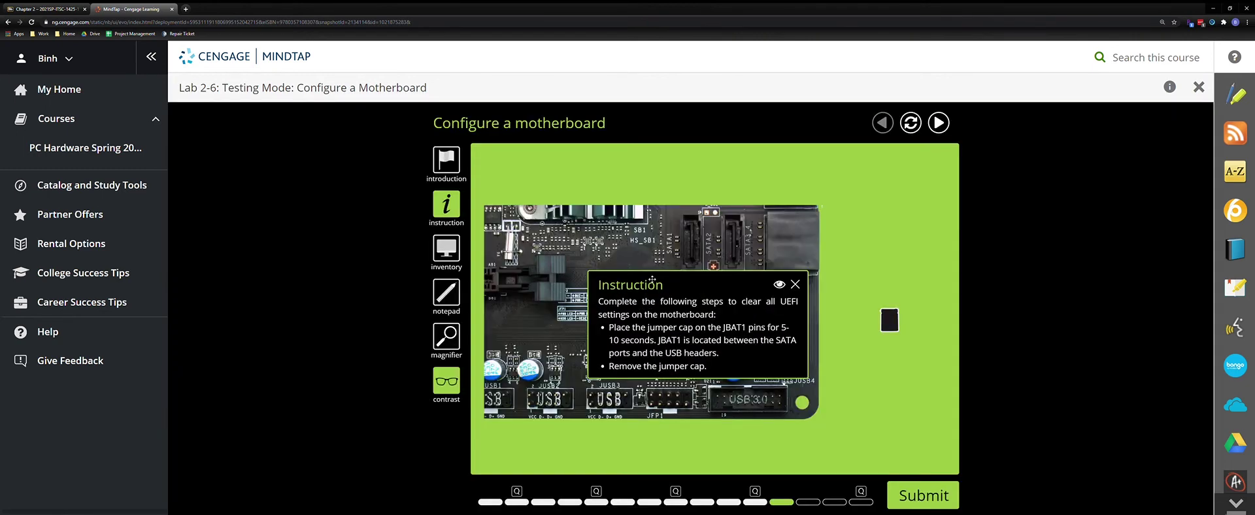
Briefly bridge the JBAT1 pins with the jumper cap, remove it, and submit the step
{"action": "left_click_drag", "start_coordinate": [650, 273], "coordinate": [1030, 160]}
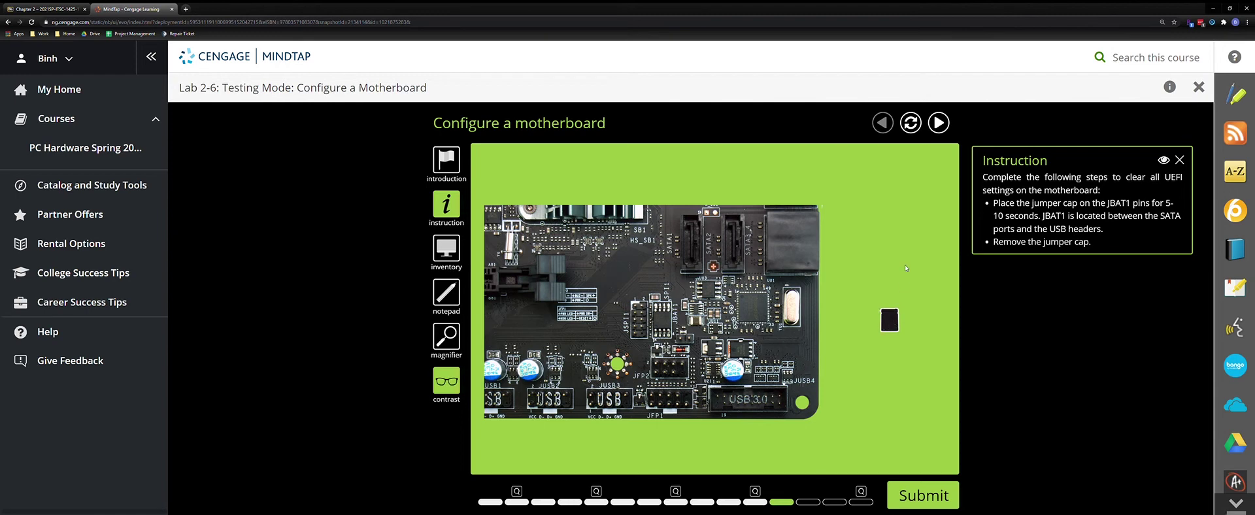
{"action": "left_click_drag", "start_coordinate": [891, 324], "coordinate": [691, 343]}
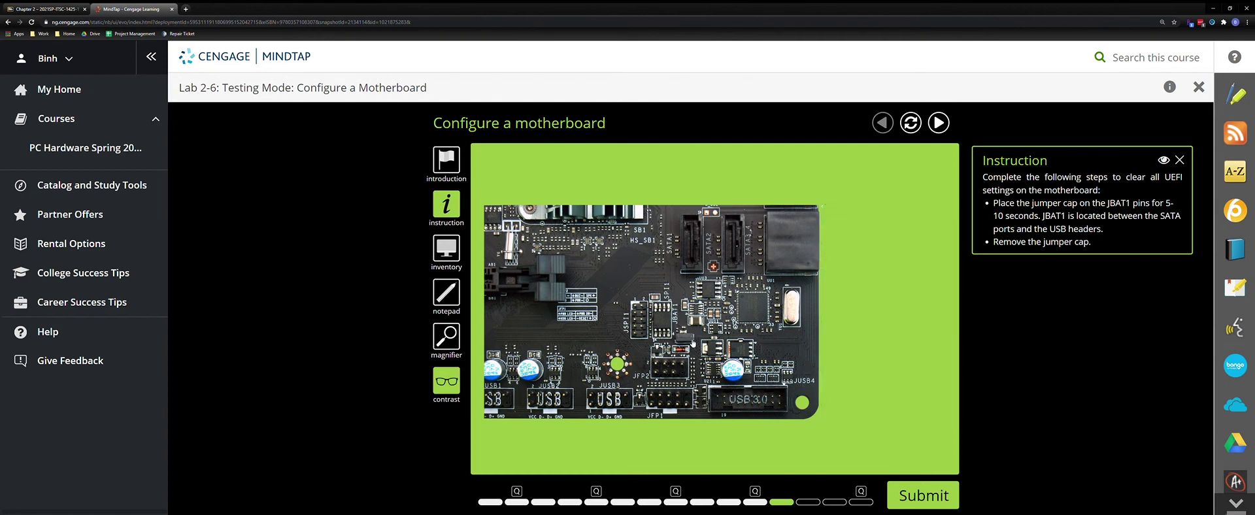
{"action": "left_click_drag", "start_coordinate": [692, 343], "coordinate": [888, 306]}
{"action": "left_click", "coordinate": [923, 495]}
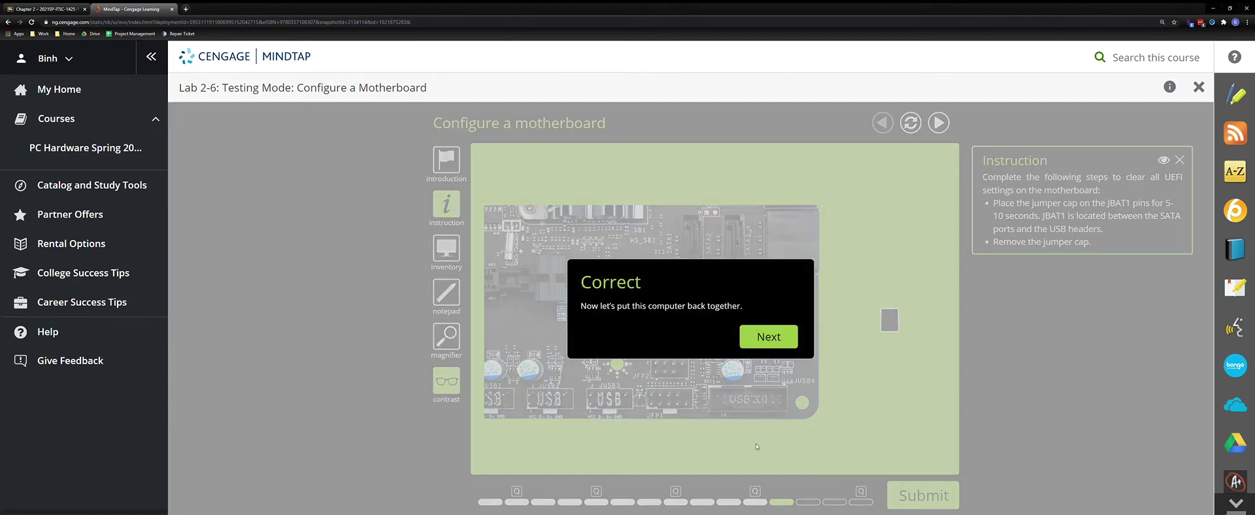
{"action": "left_click", "coordinate": [775, 340]}
{"action": "left_click", "coordinate": [777, 340]}
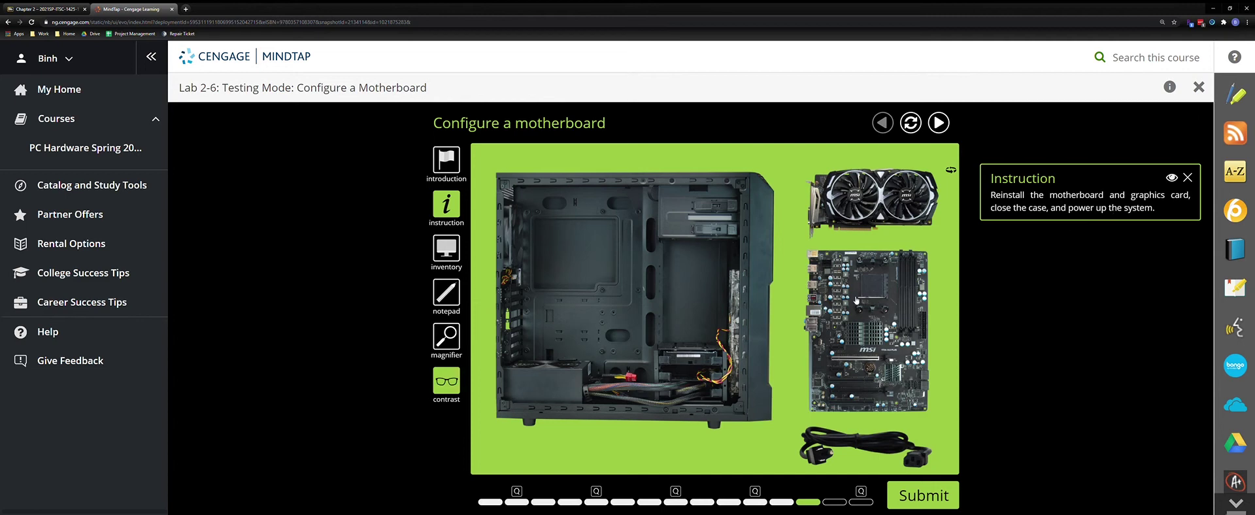
Reinstall the motherboard, seat the rotated graphics card in its slot, and close the side panel
{"action": "left_click_drag", "start_coordinate": [877, 289], "coordinate": [589, 288]}
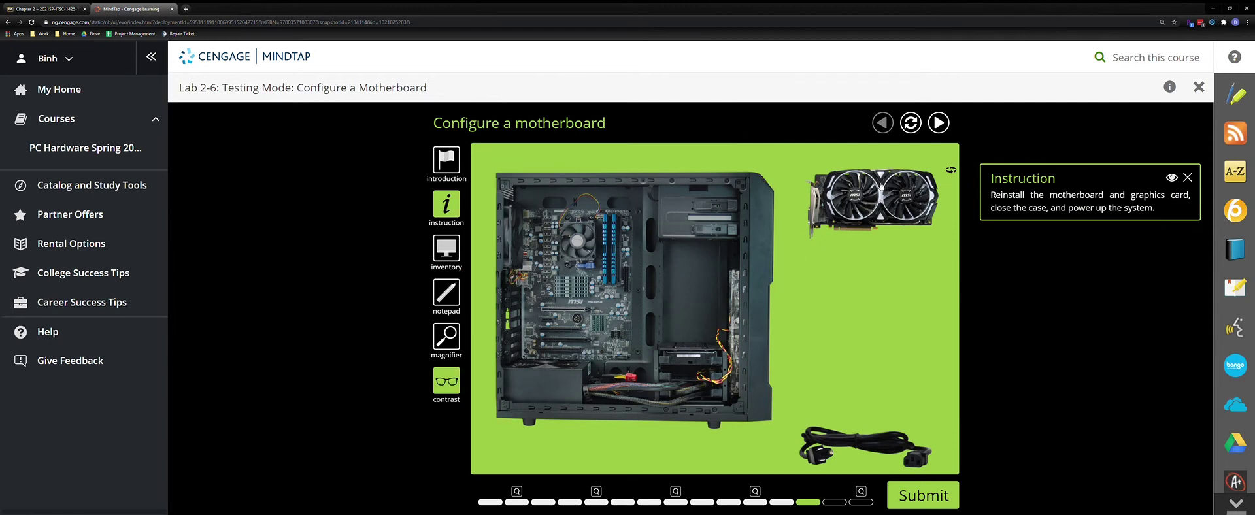
{"action": "left_click_drag", "start_coordinate": [882, 206], "coordinate": [575, 334]}
{"action": "left_click", "coordinate": [951, 173]}
{"action": "left_click_drag", "start_coordinate": [885, 182], "coordinate": [607, 330]}
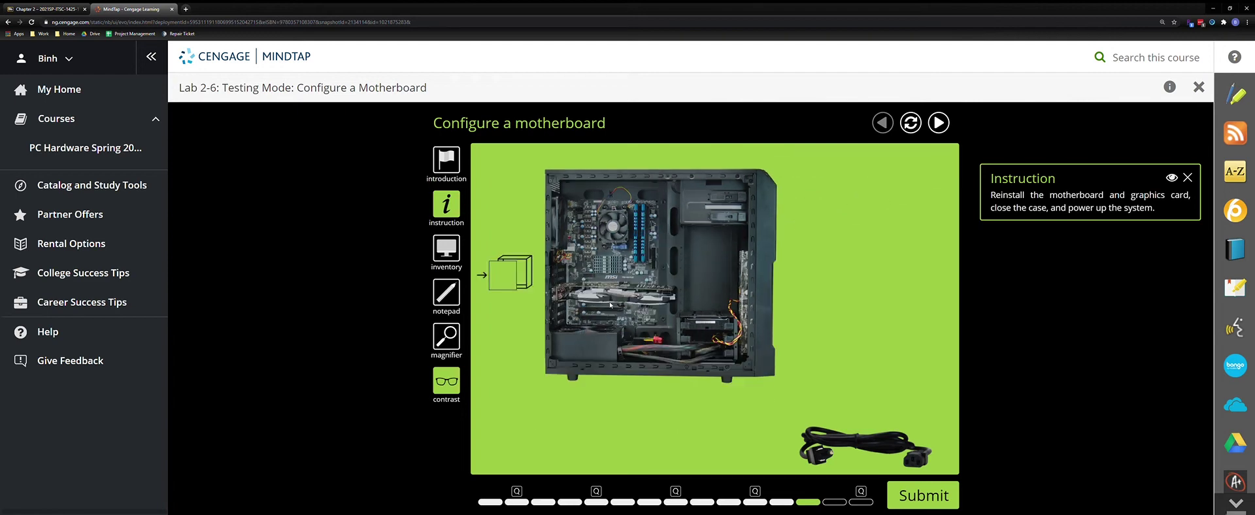
{"action": "left_click", "coordinate": [503, 281]}
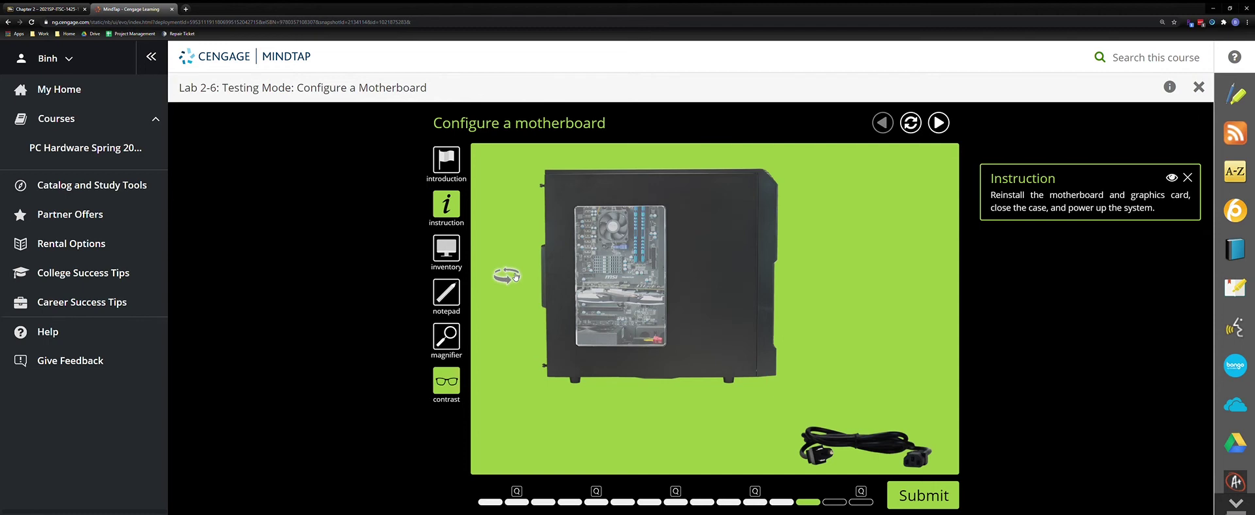
Plug the power cord back into the outlet, power on the PC, and submit the reassembly
{"action": "left_click", "coordinate": [515, 277]}
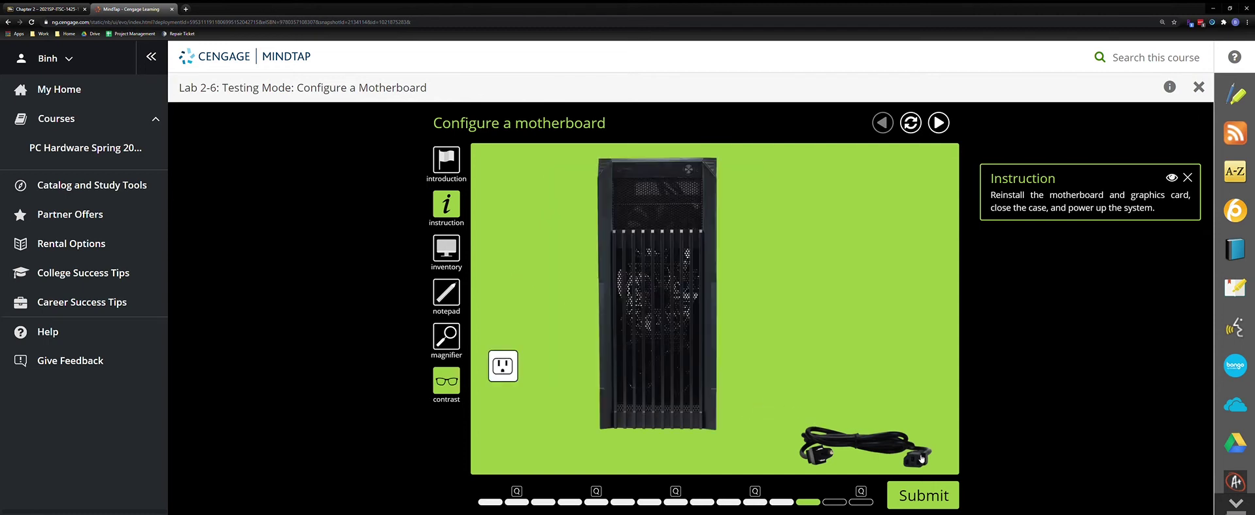
{"action": "left_click_drag", "start_coordinate": [918, 458], "coordinate": [511, 371]}
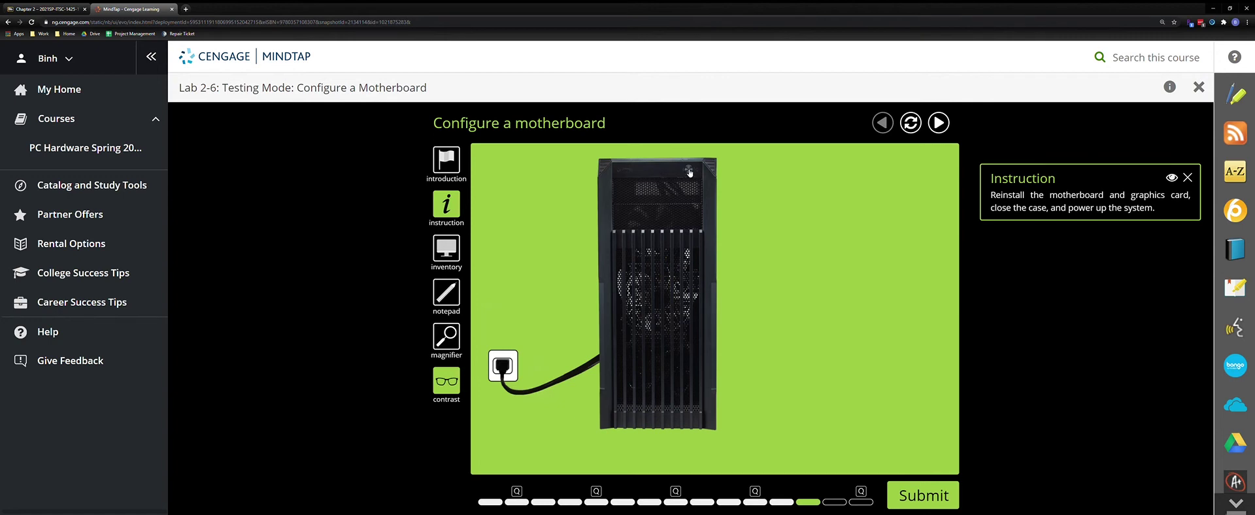
{"action": "left_click", "coordinate": [689, 171]}
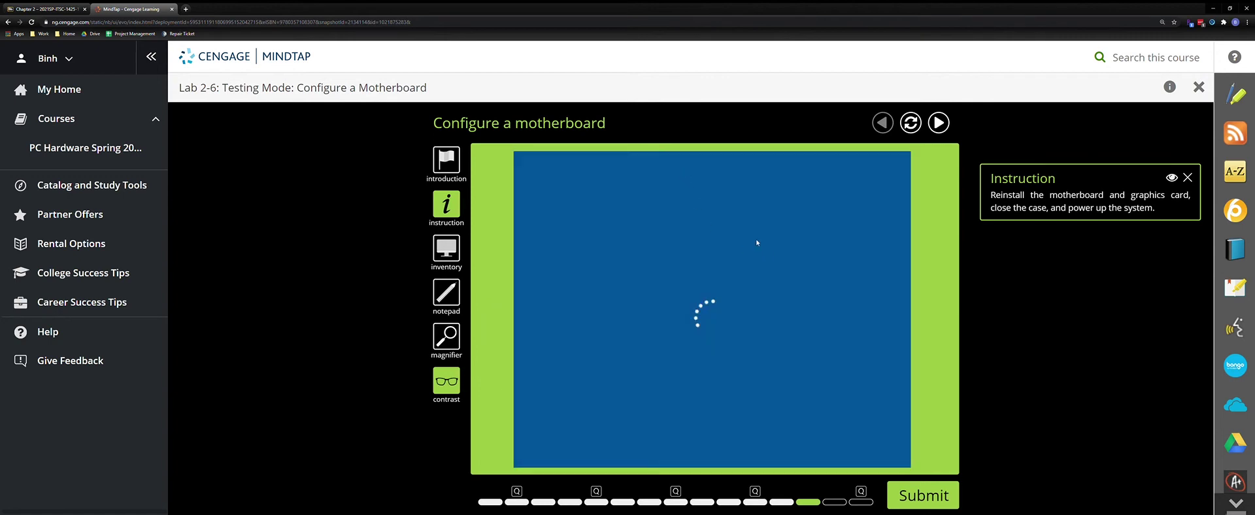
{"action": "left_click", "coordinate": [938, 500]}
{"action": "left_click", "coordinate": [763, 337]}
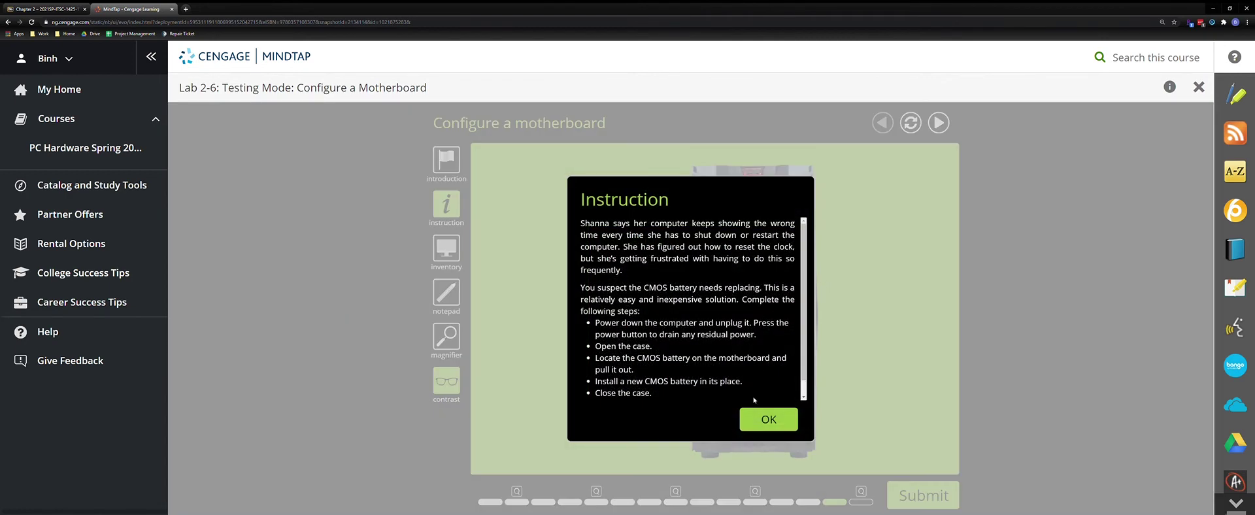
Close the CMOS battery briefing and read through the replacement steps in the Instruction panel
{"action": "left_click", "coordinate": [765, 418]}
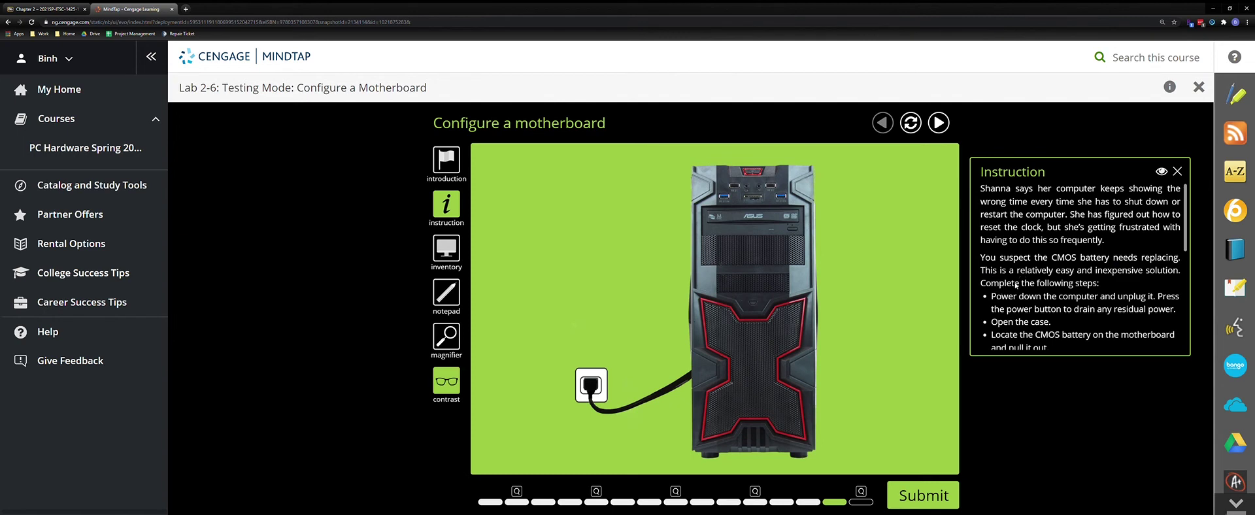
{"action": "scroll", "coordinate": [1054, 273], "scroll_direction": "down", "scroll_amount": 3}
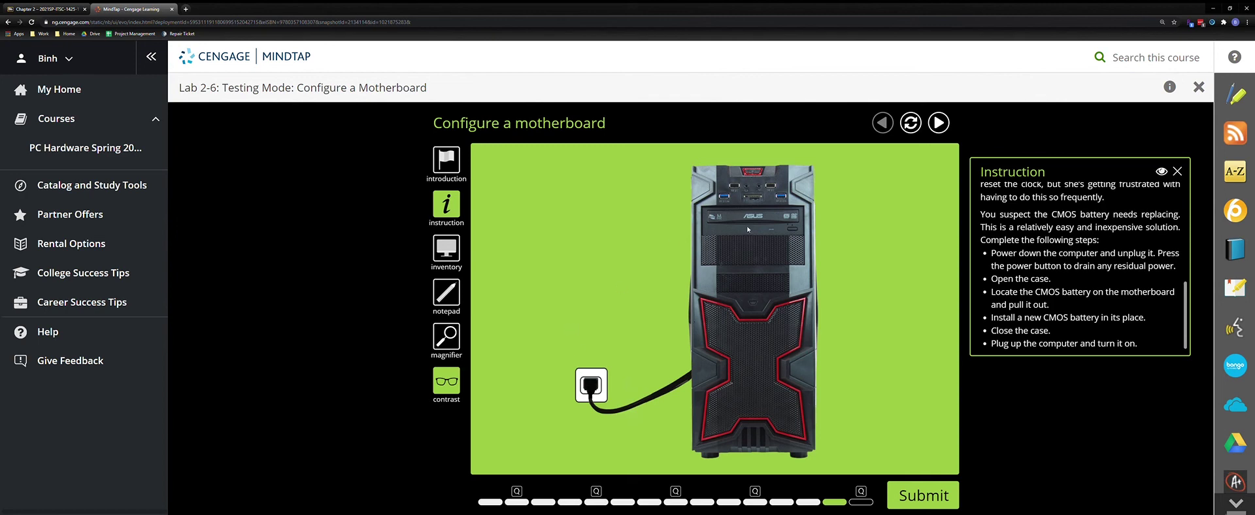
Power down and unplug the PC, drain residual power, and remove the side panel
{"action": "left_click", "coordinate": [758, 174]}
{"action": "left_click", "coordinate": [592, 389]}
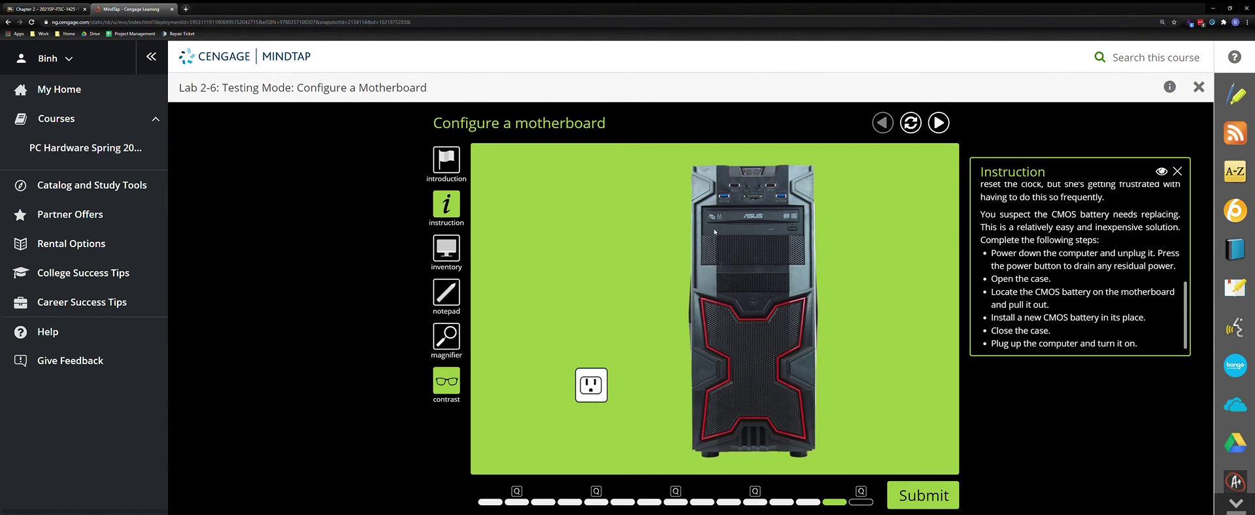
{"action": "left_click", "coordinate": [753, 173]}
{"action": "left_click", "coordinate": [654, 181]}
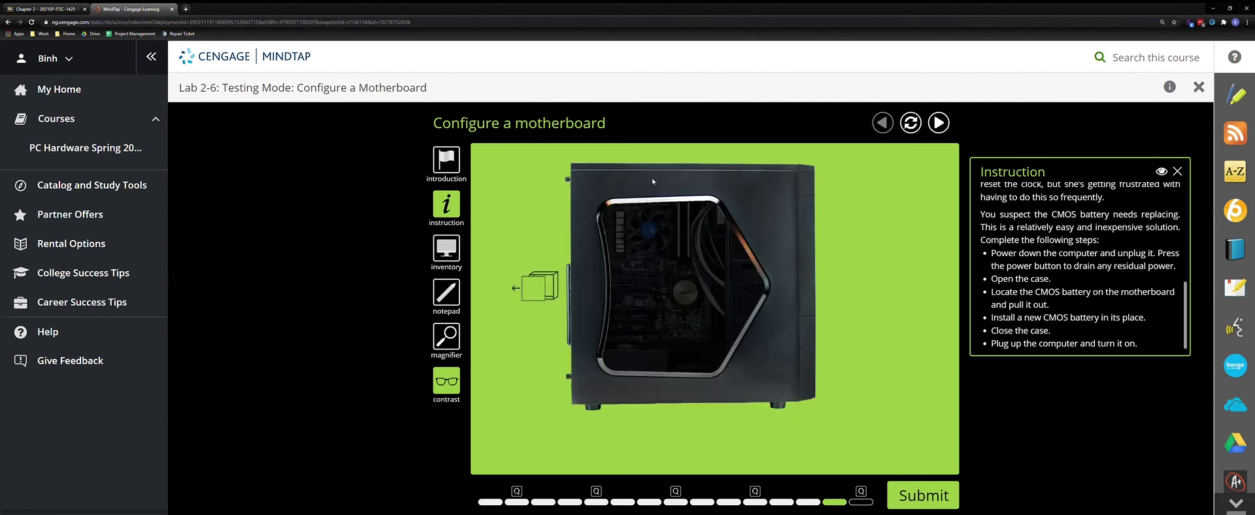
{"action": "left_click", "coordinate": [542, 286]}
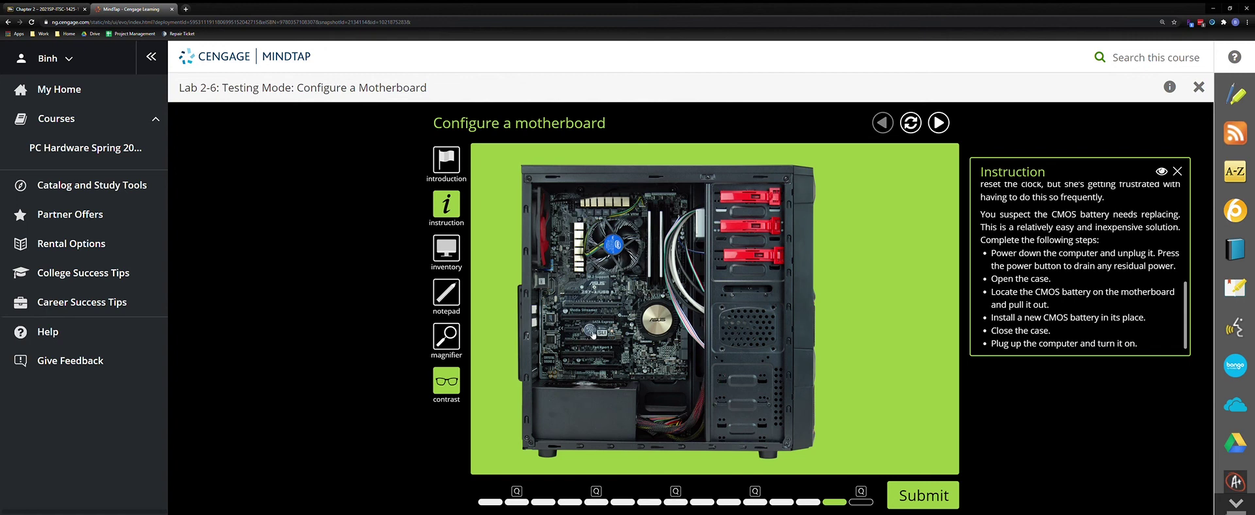
Swap the old CMOS battery for a new CR2032 from the Power parts inventory
{"action": "left_click_drag", "start_coordinate": [592, 334], "coordinate": [852, 300]}
{"action": "left_click", "coordinate": [456, 256]}
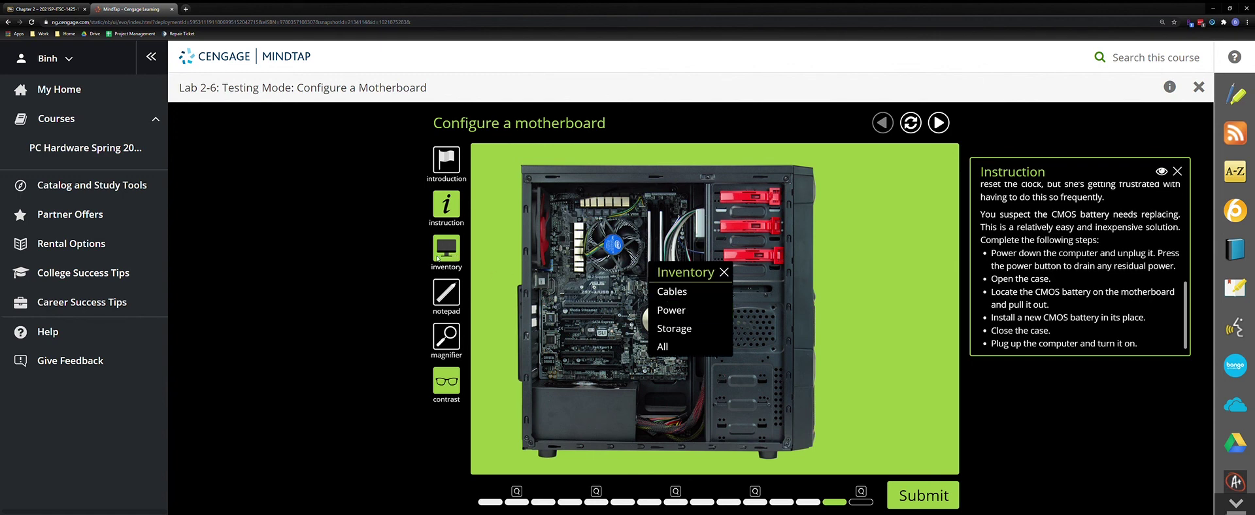
{"action": "left_click", "coordinate": [667, 313]}
{"action": "left_click_drag", "start_coordinate": [717, 313], "coordinate": [890, 307]}
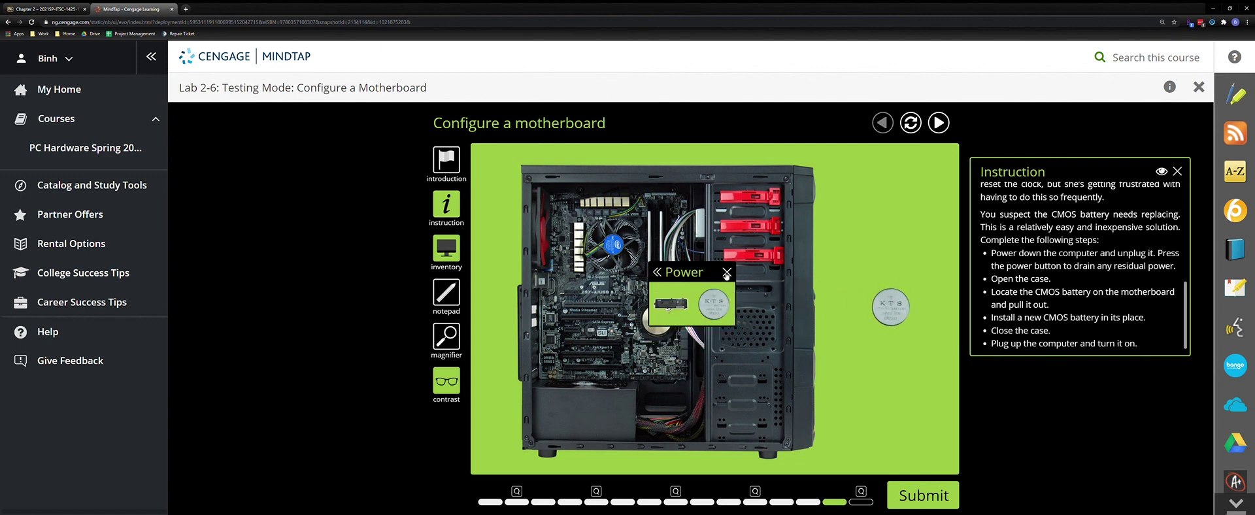
{"action": "left_click", "coordinate": [451, 336]}
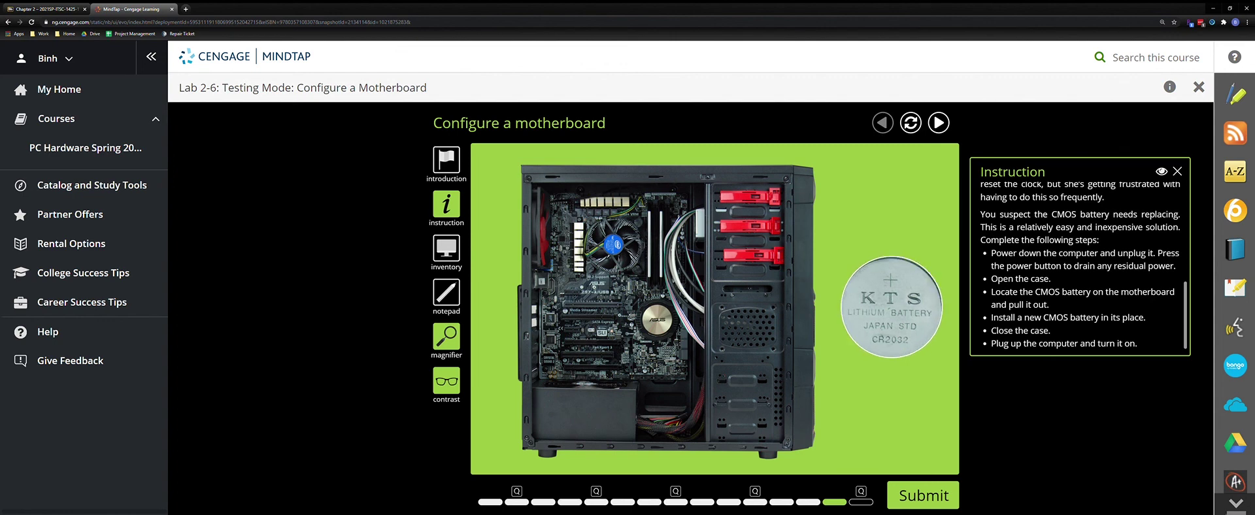
{"action": "left_click", "coordinate": [452, 336]}
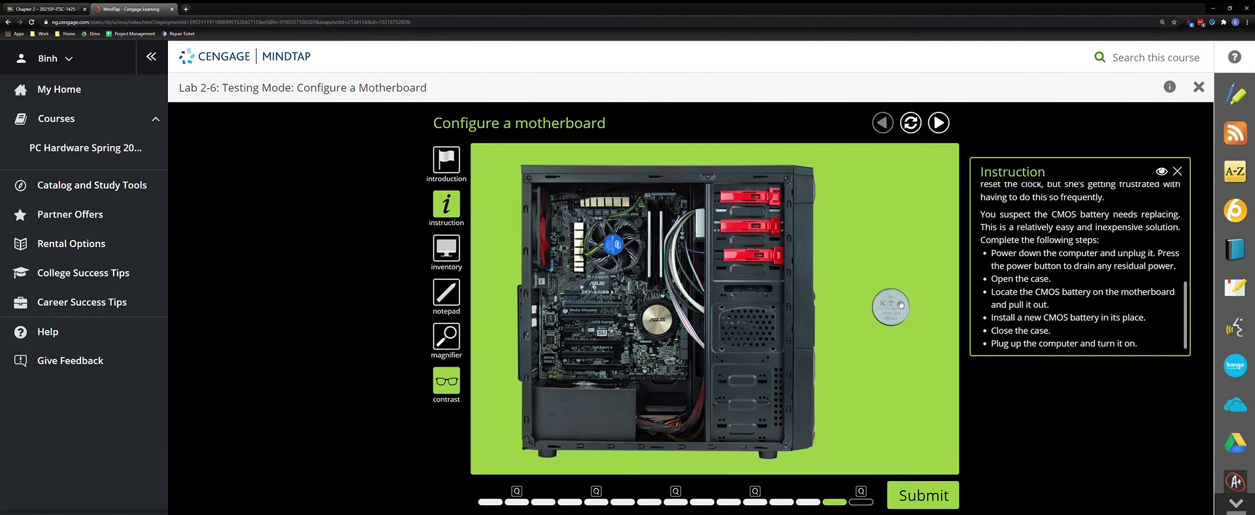
{"action": "left_click_drag", "start_coordinate": [896, 311], "coordinate": [581, 334]}
Close the case, plug it back in, power on, and submit the battery replacement
{"action": "left_click", "coordinate": [540, 282]}
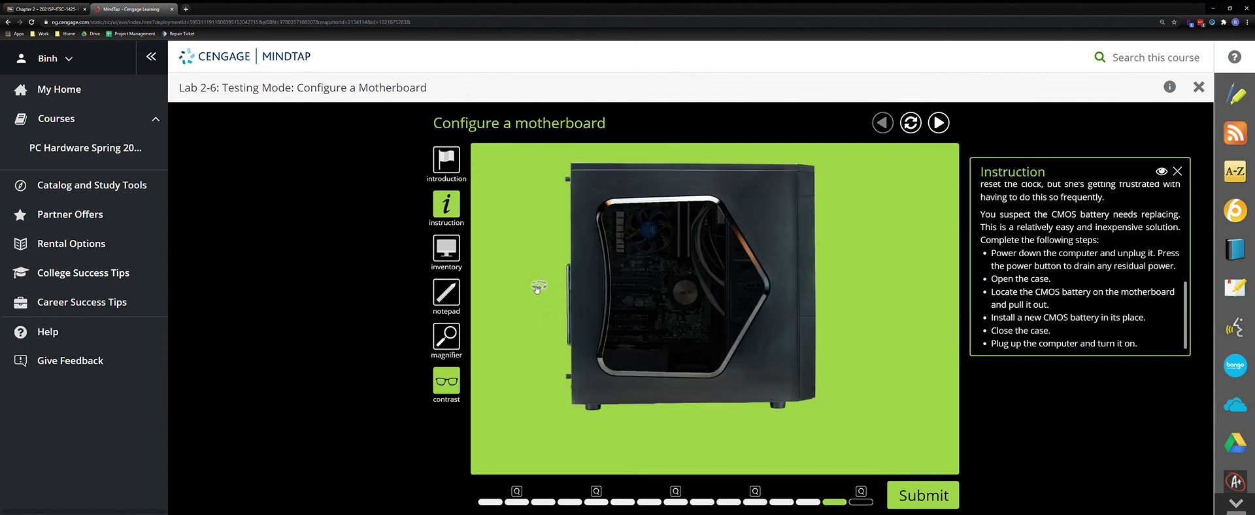
{"action": "left_click", "coordinate": [538, 287]}
{"action": "left_click_drag", "start_coordinate": [598, 438], "coordinate": [589, 387]}
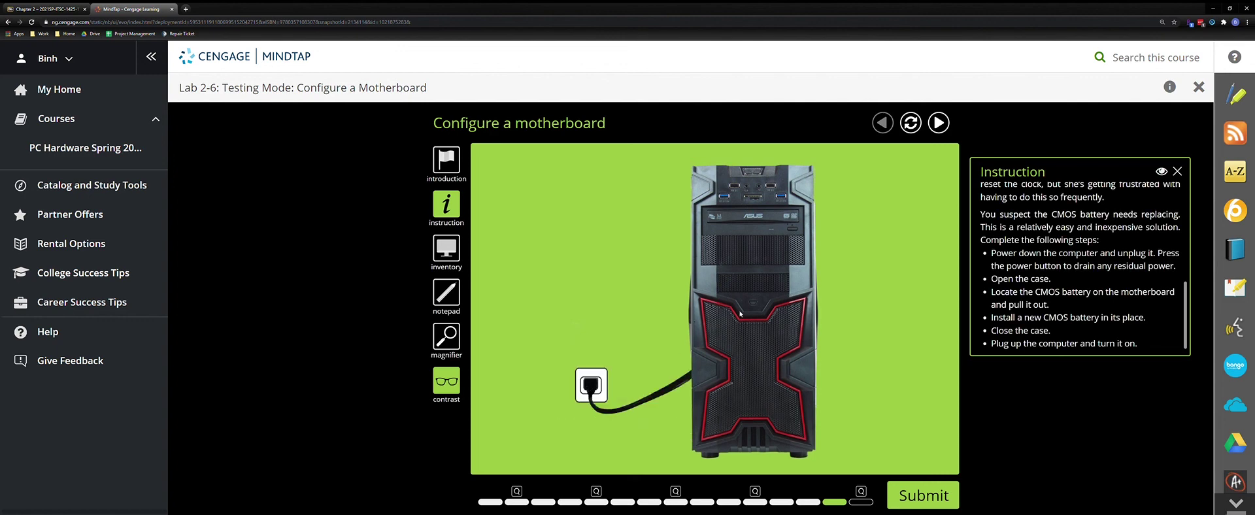
{"action": "left_click", "coordinate": [756, 171]}
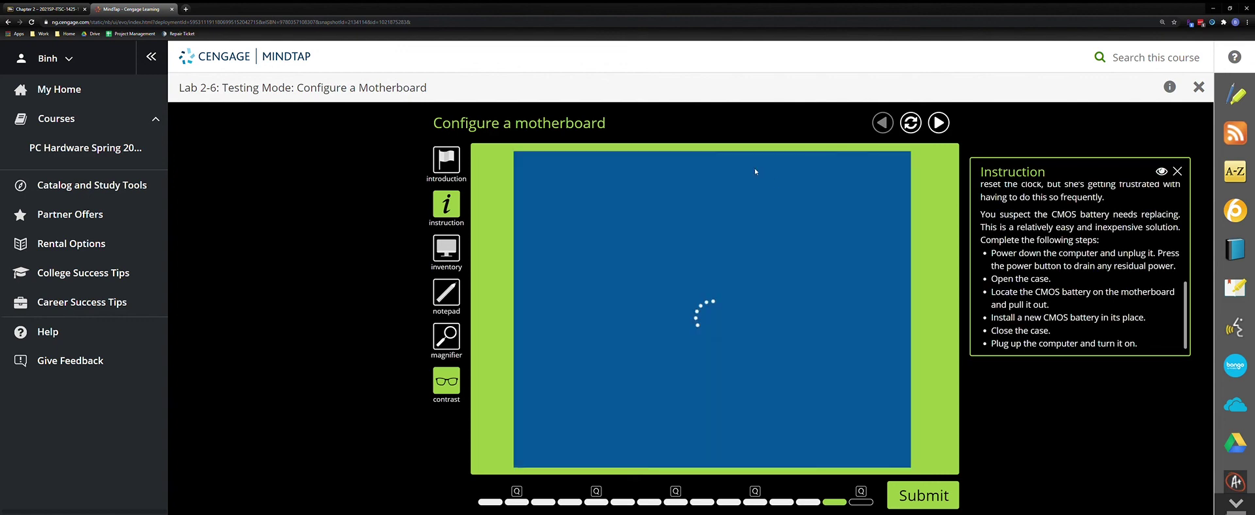
{"action": "left_click", "coordinate": [914, 496]}
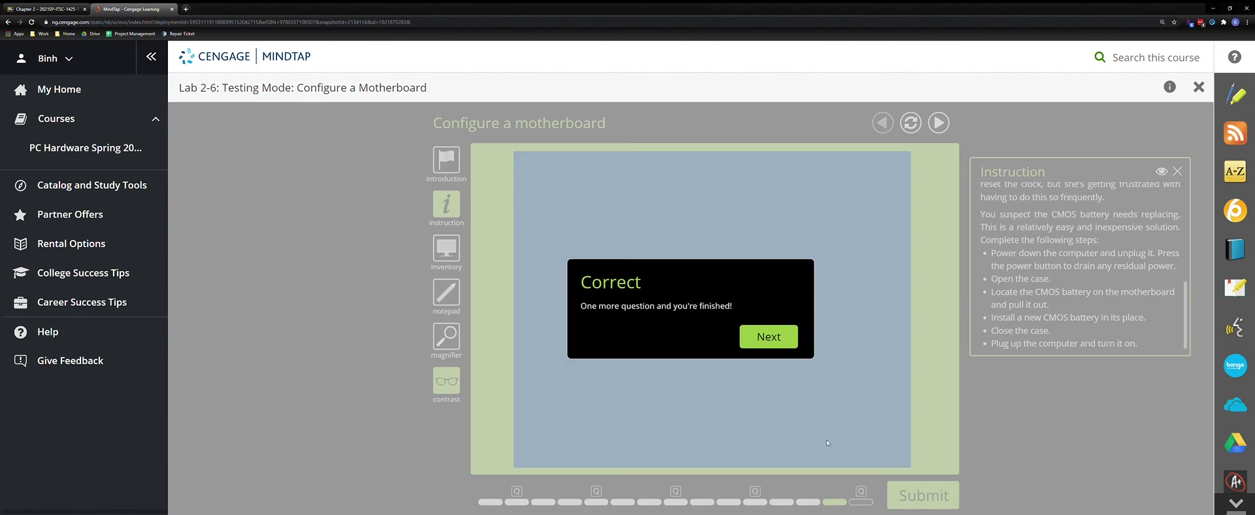
{"action": "left_click", "coordinate": [768, 340]}
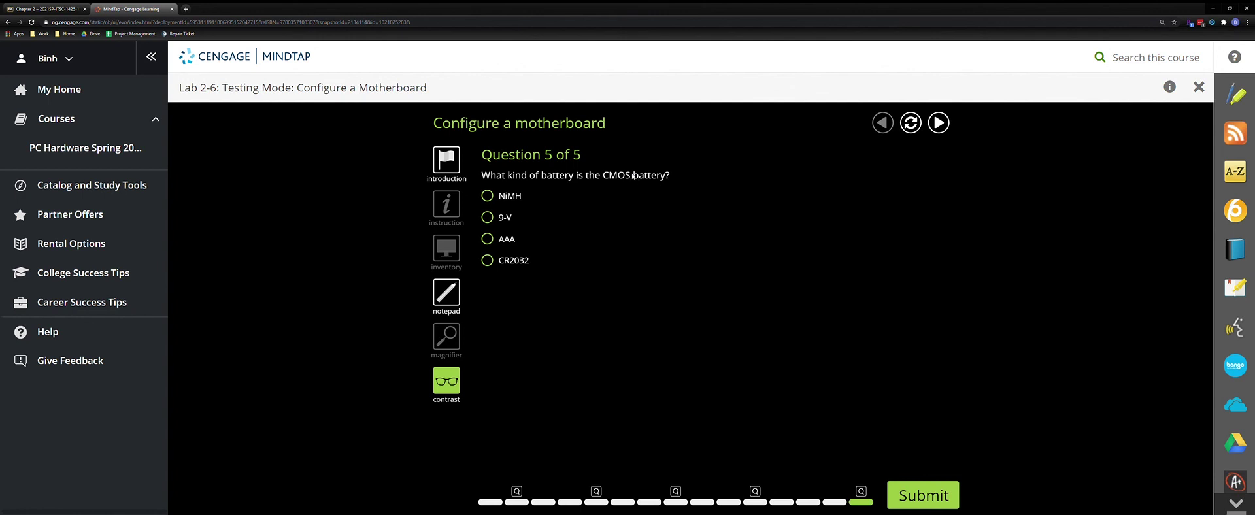
Answer Question 5 with CR2032, submit it, and proceed to the lab summary
{"action": "left_click", "coordinate": [489, 263]}
{"action": "left_click", "coordinate": [949, 489]}
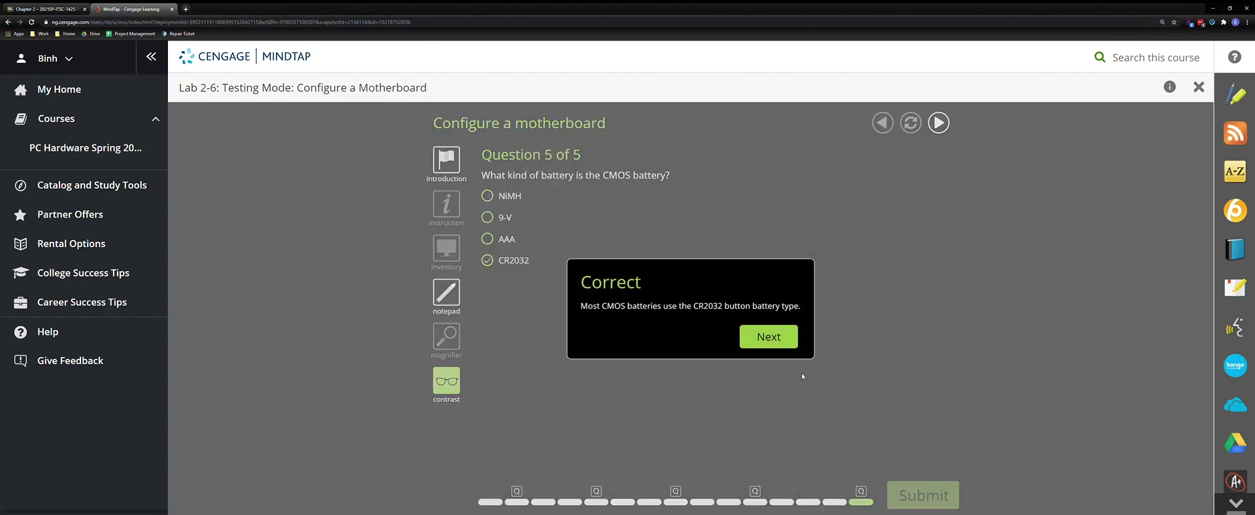
{"action": "left_click", "coordinate": [785, 337]}
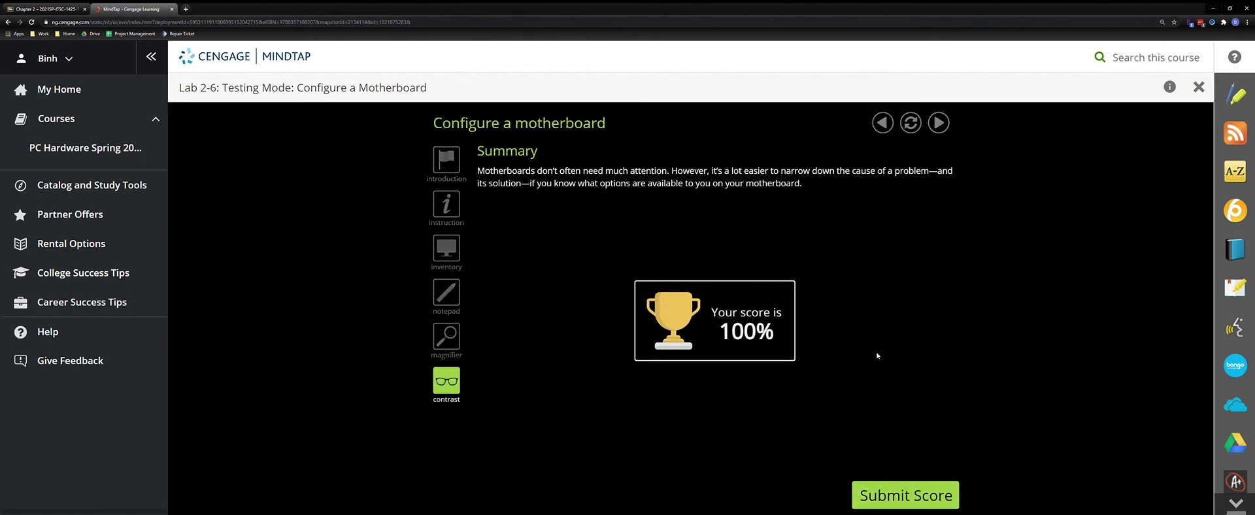